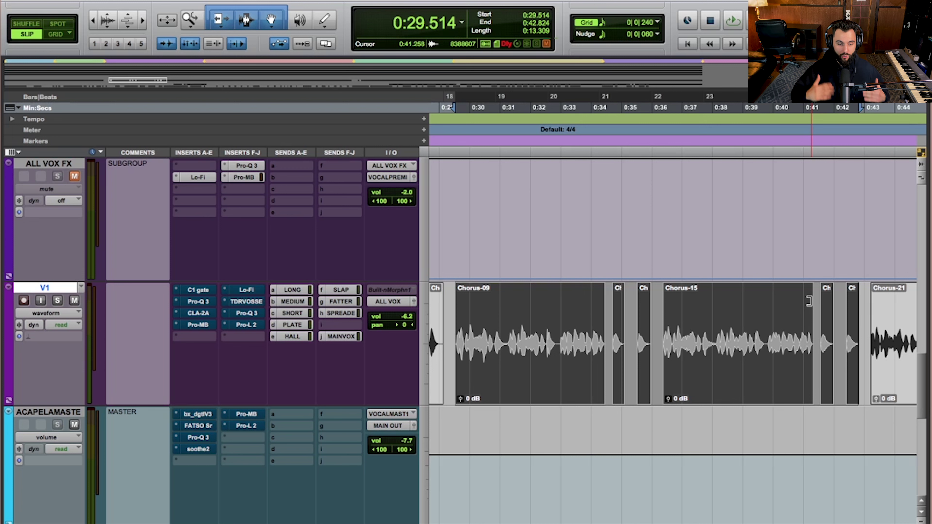
Play the selected chorus and bring in V1's bypassed insert chain, followed by unmuting the ALL VOX FX subgroup
key(space)
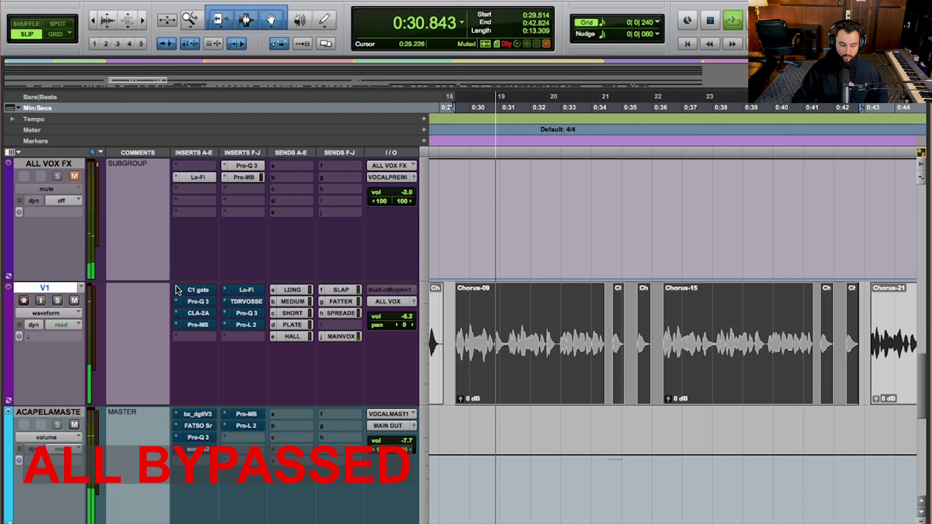
shift+super+click(195, 290)
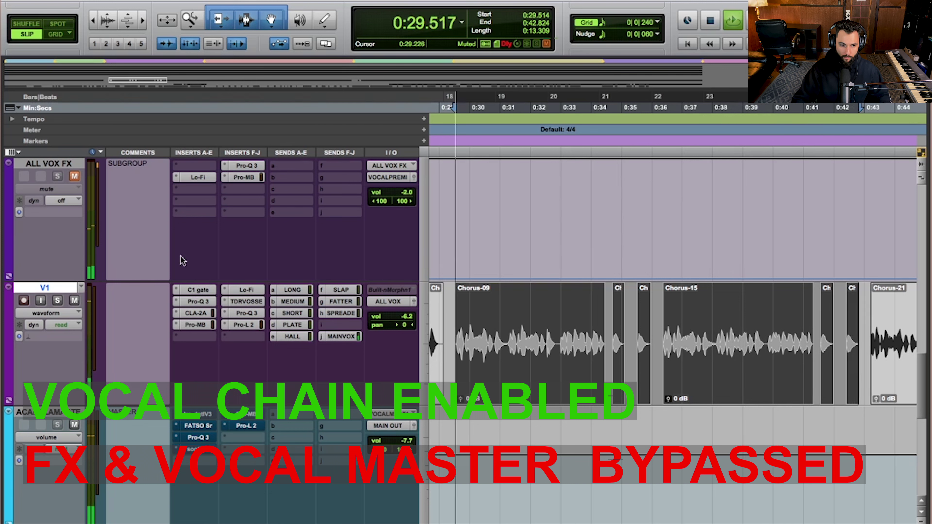
click(77, 179)
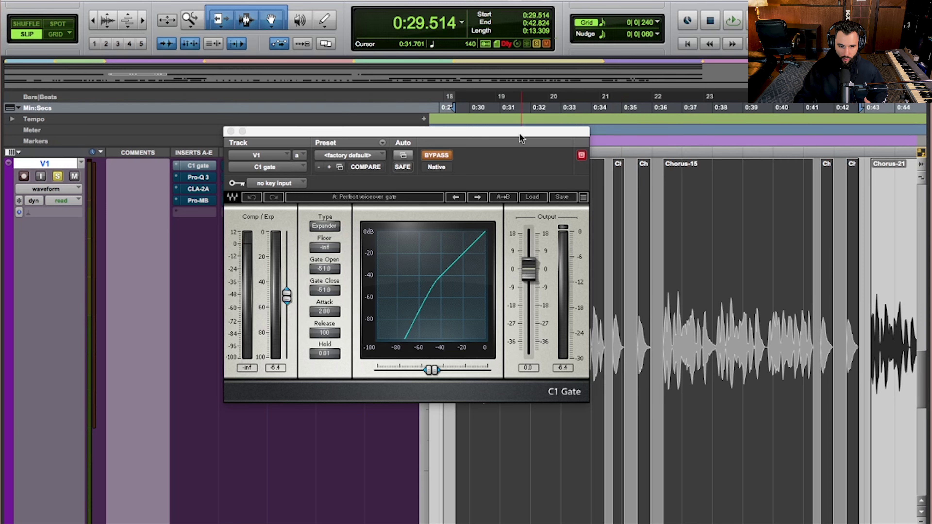
Move the C1 Gate window clear of the inserts and activate the bypassed gate on V1 during chorus playback
drag(520, 134, 426, 128)
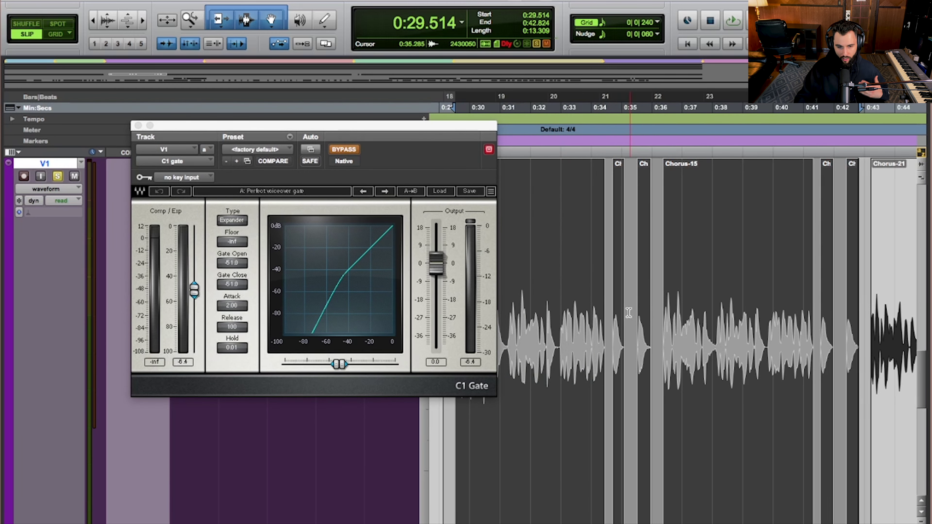
drag(436, 126, 562, 132)
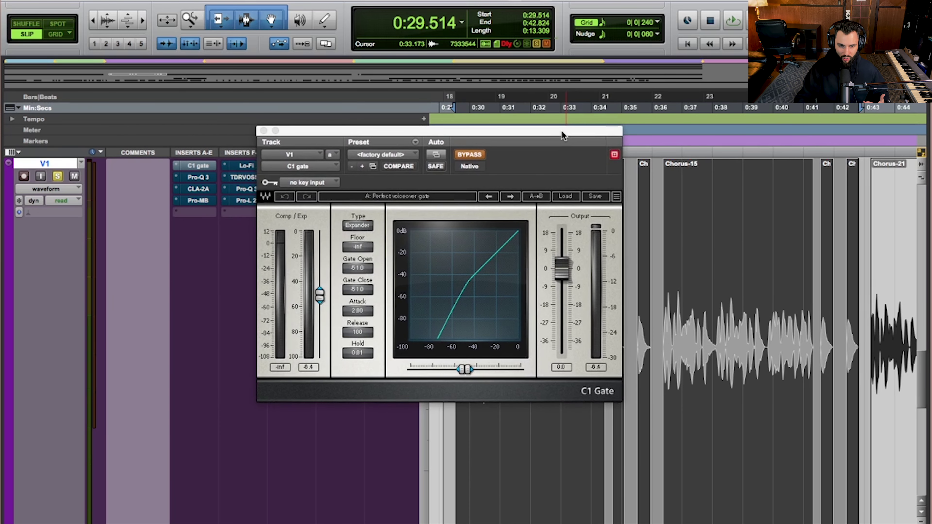
drag(417, 130, 369, 90)
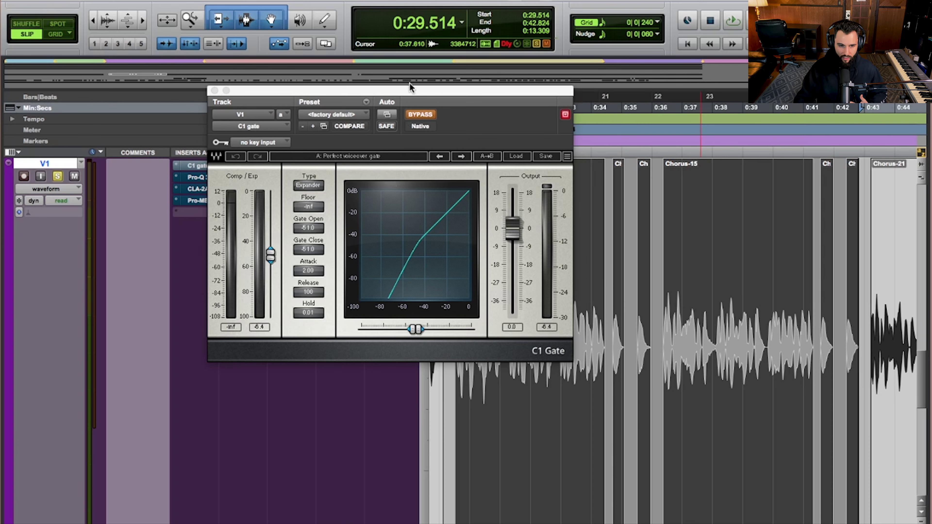
drag(408, 89, 421, 121)
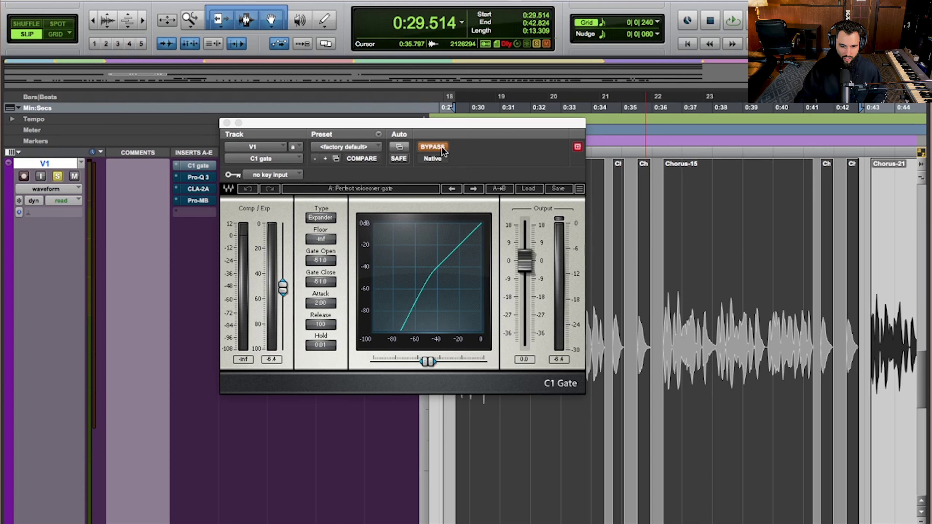
key(space)
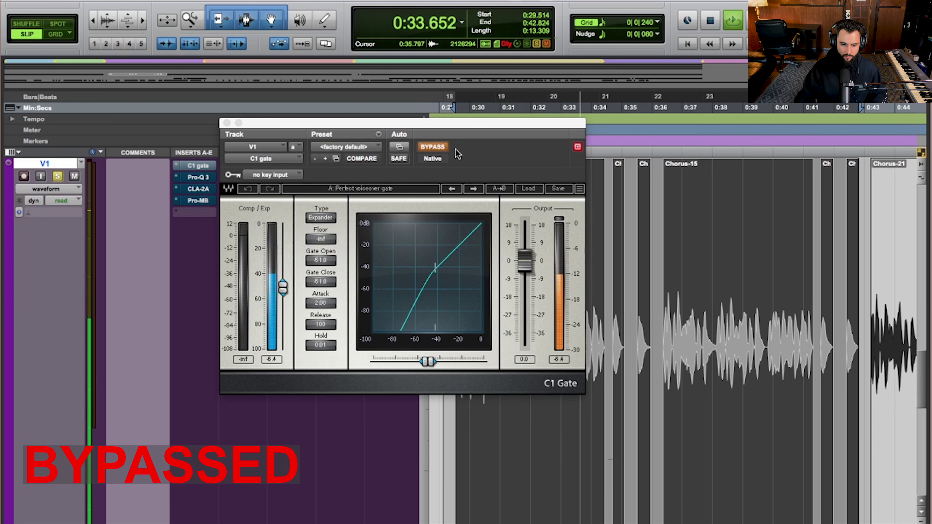
click(440, 150)
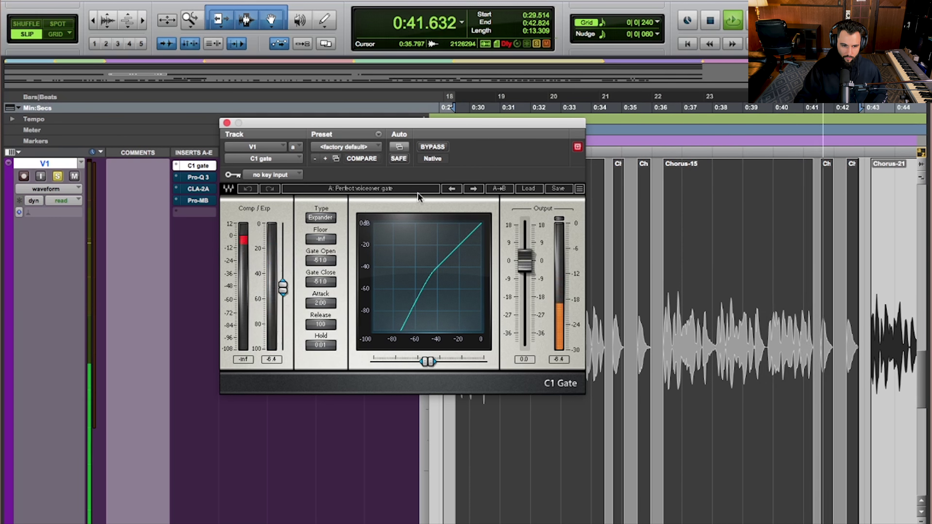
key(space)
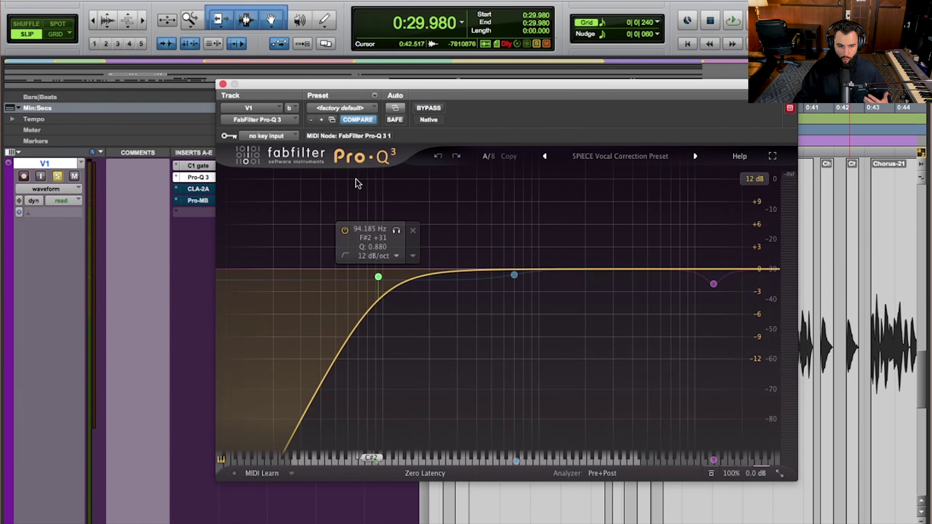
Examine the Pro-Q 3 bands on V1 and toggle solo listening on and off for the low-cut band
mouse_move(401, 88)
mouse_down()
mouse_move(417, 89)
mouse_move(404, 90)
mouse_up()
mouse_move(513, 283)
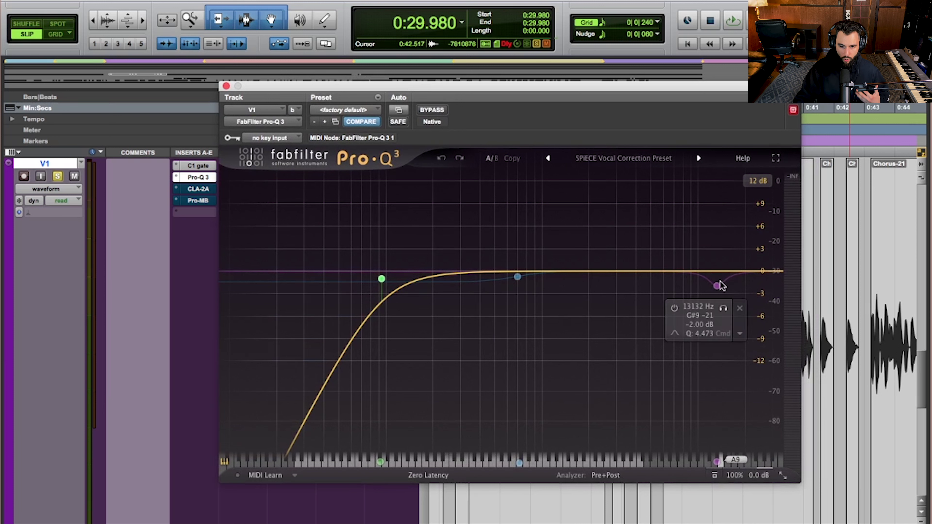
mouse_move(722, 285)
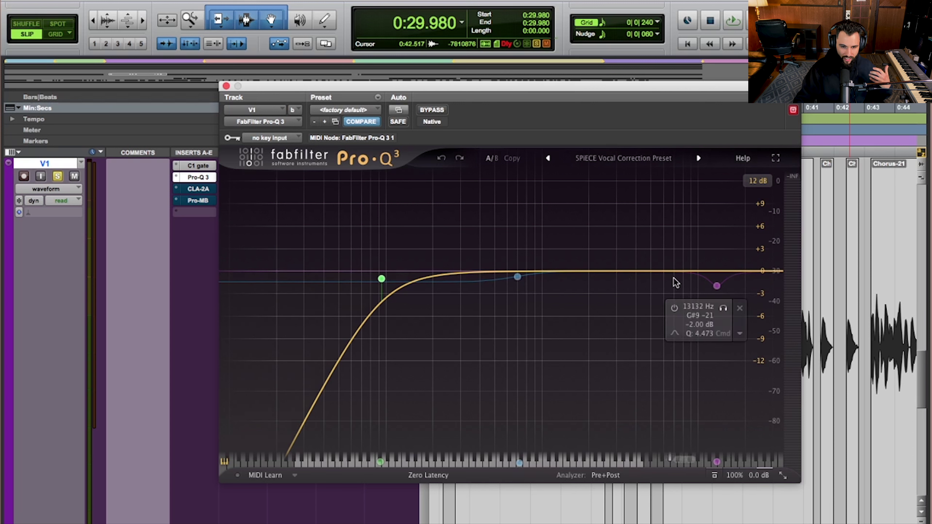
mouse_move(356, 291)
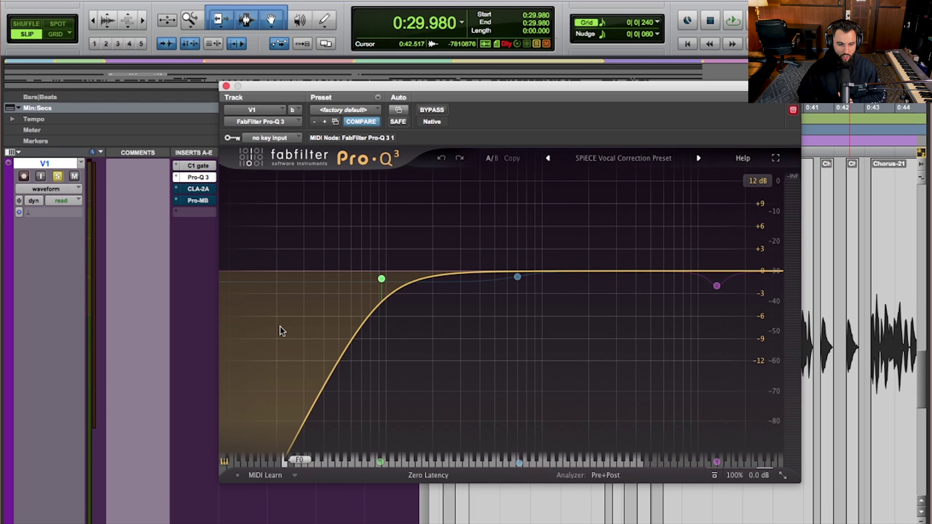
mouse_move(380, 283)
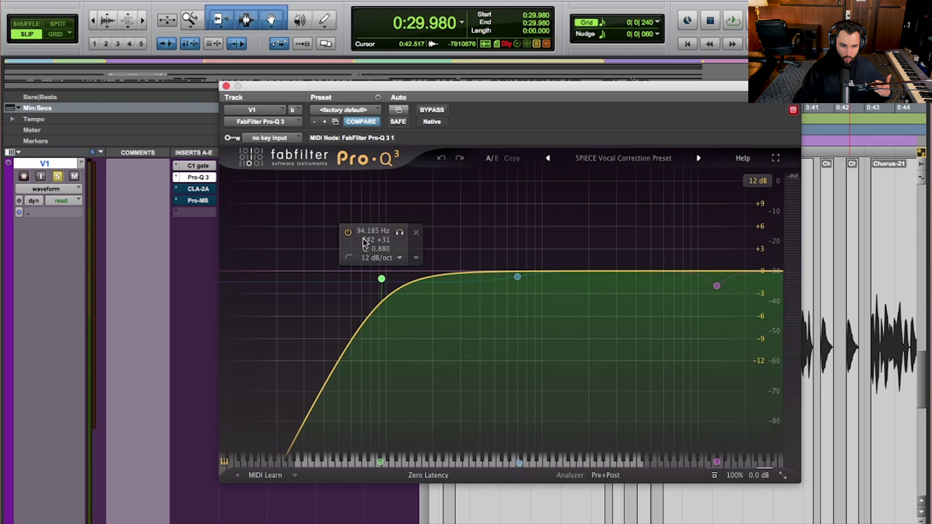
click(400, 234)
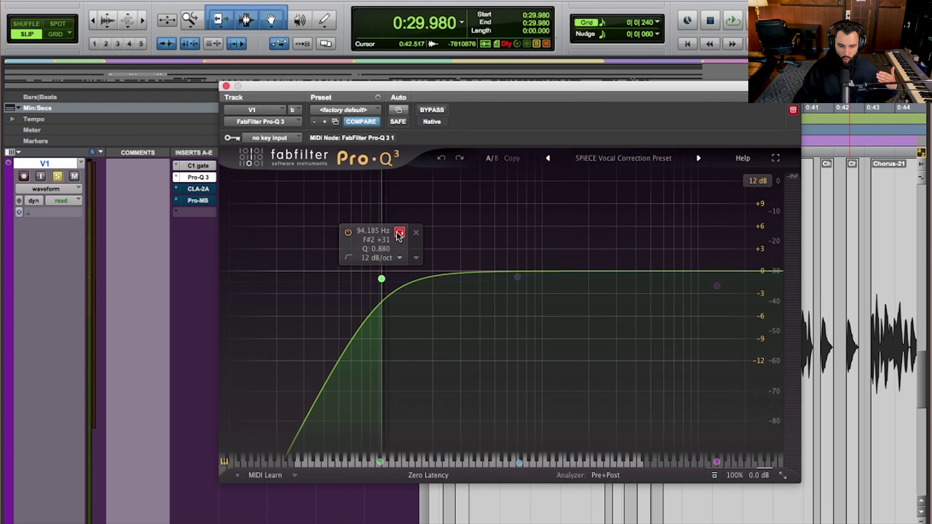
click(399, 234)
Select the full run of chorus clips and audition the Pro-Q 3 low-cut band in solo during playback
click(530, 504)
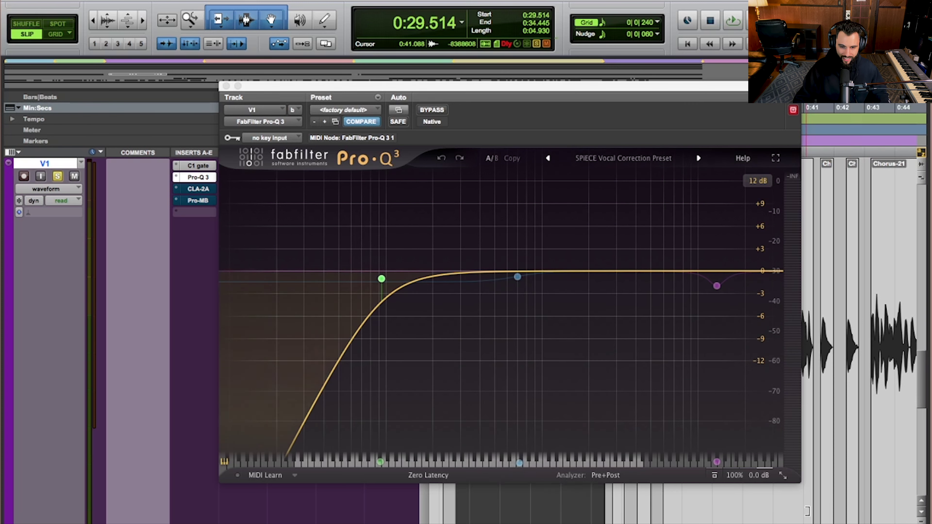
shift+click(856, 518)
key(space)
click(399, 234)
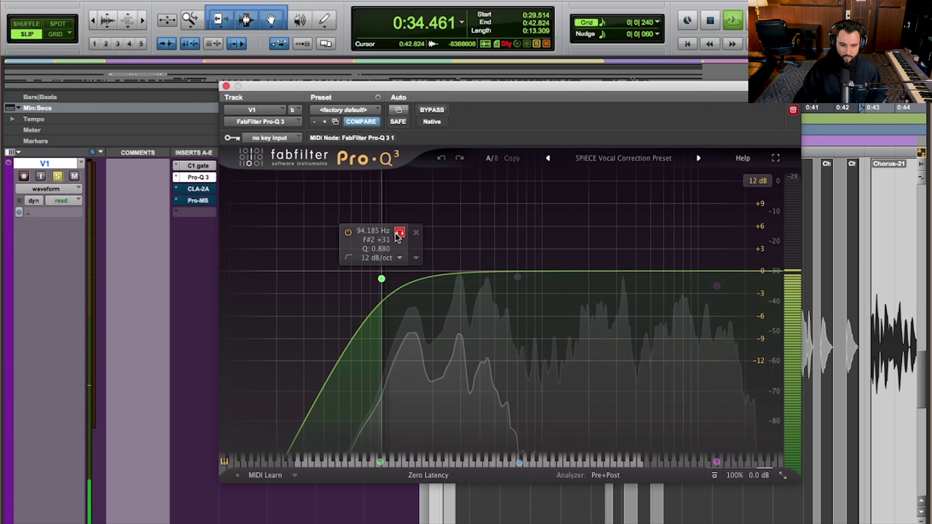
click(399, 232)
key(space)
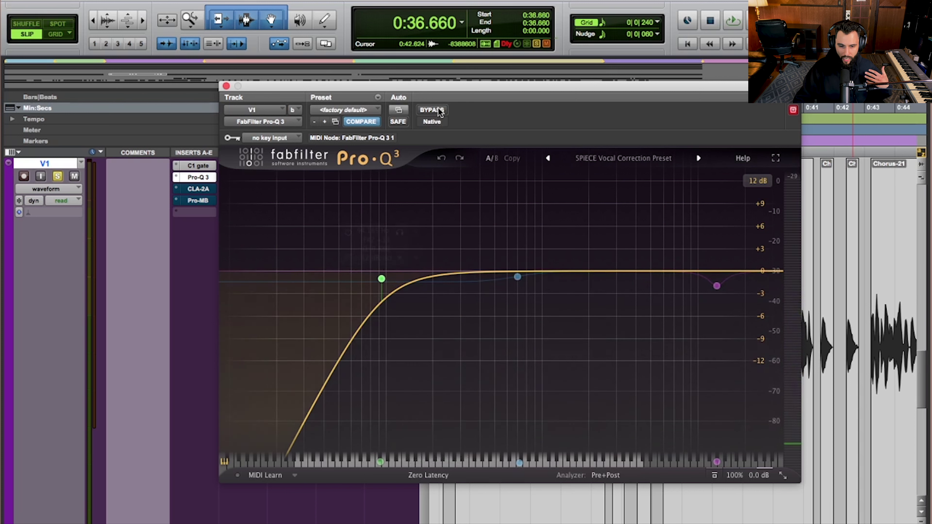
Reselect the chorus clips and compare the vocal with Pro-Q 3 bypassed and active during playback
click(572, 502)
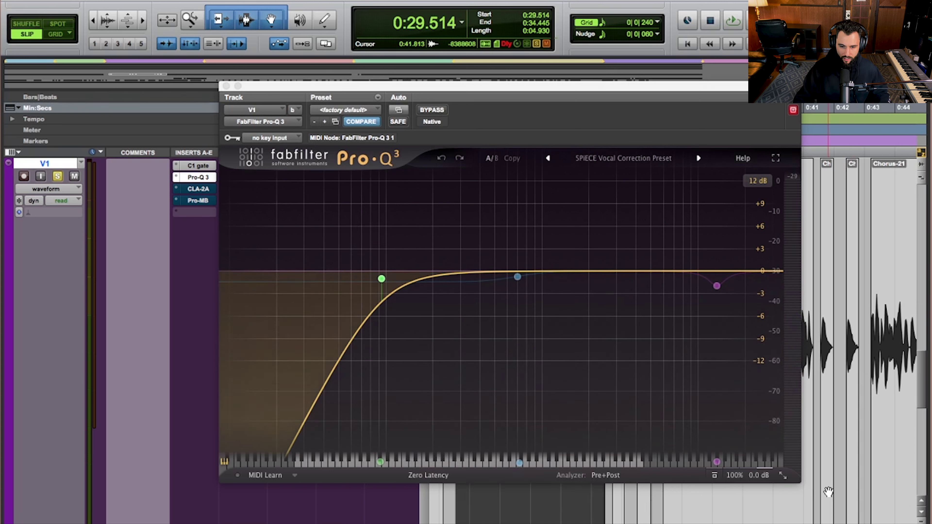
shift+click(859, 492)
key(space)
click(431, 110)
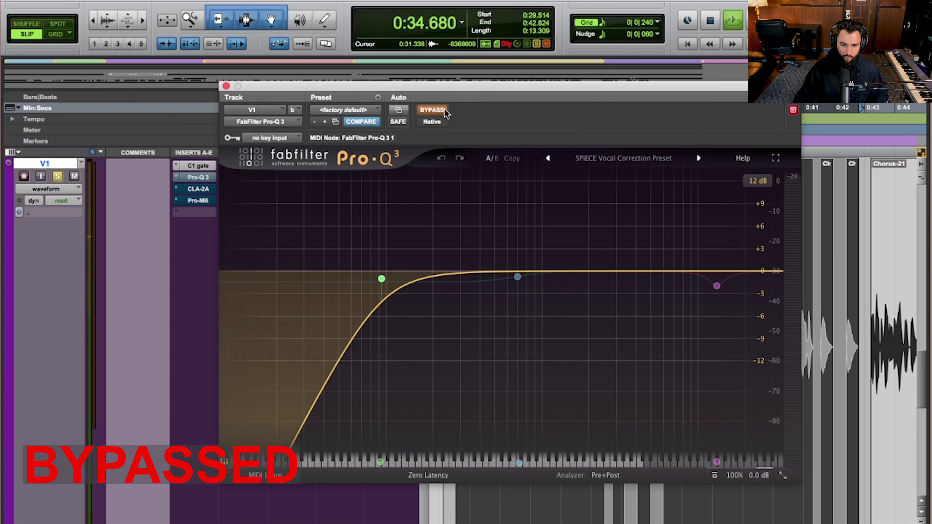
click(433, 110)
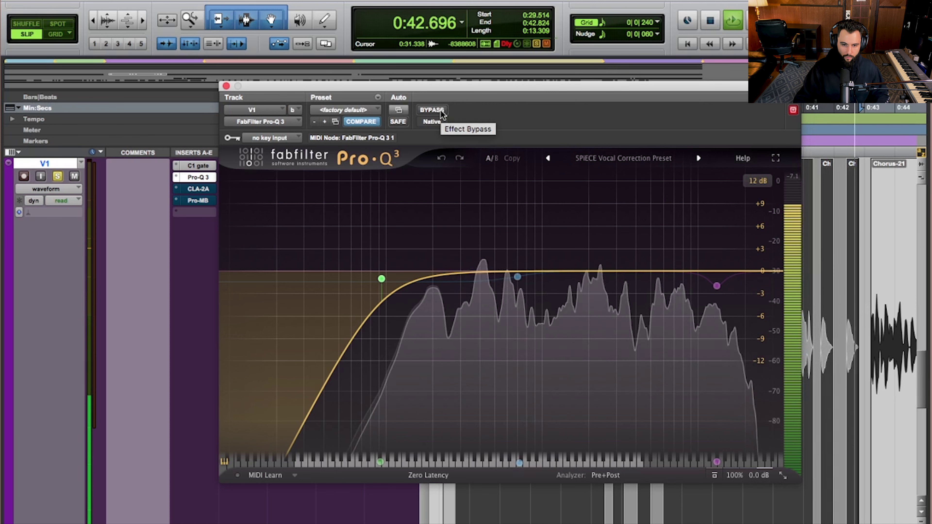
key(space)
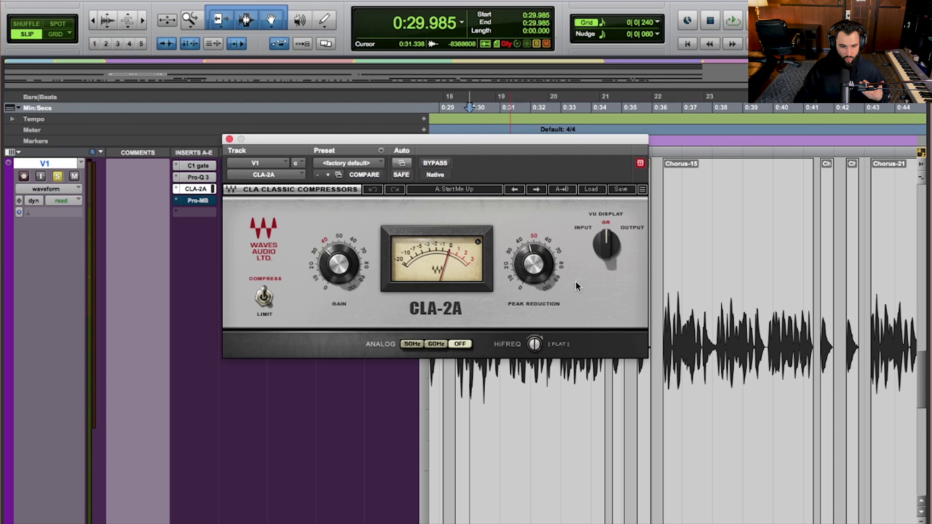
Examine the CLA-2A controls and mark short phrases in the Chorus-15 clip to inspect the vocal's dynamics
mouse_move(349, 273)
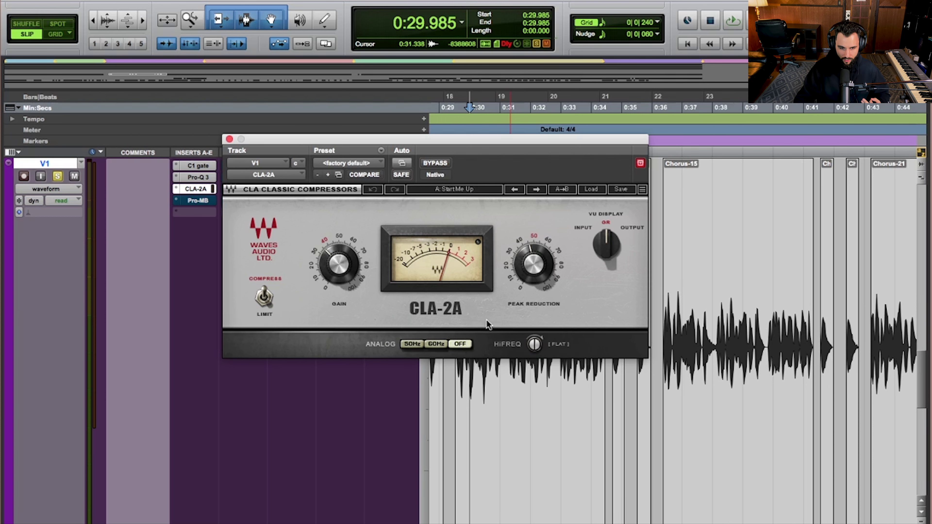
click(615, 378)
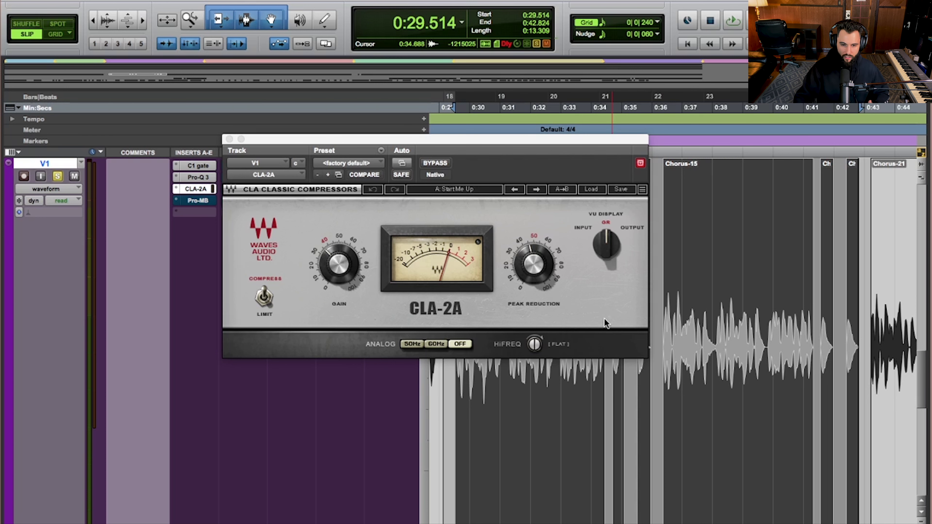
click(681, 298)
click(677, 298)
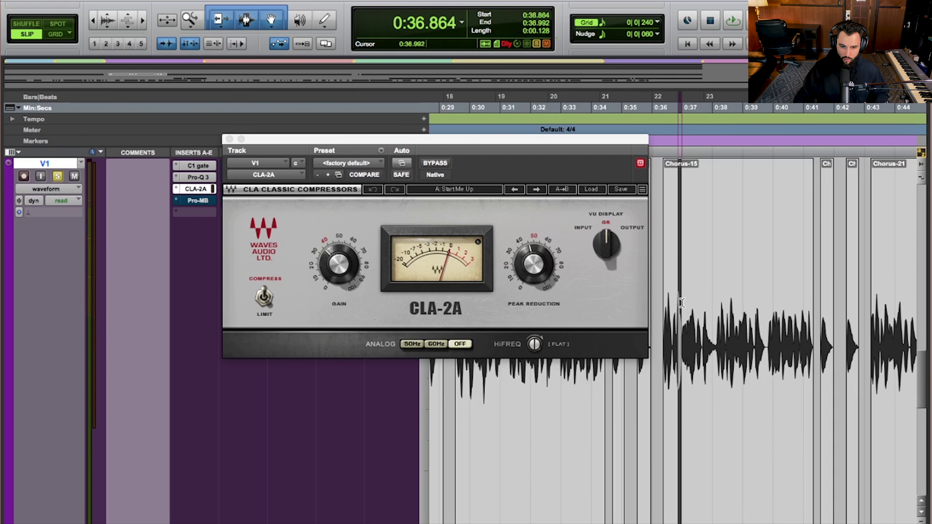
drag(690, 323, 704, 308)
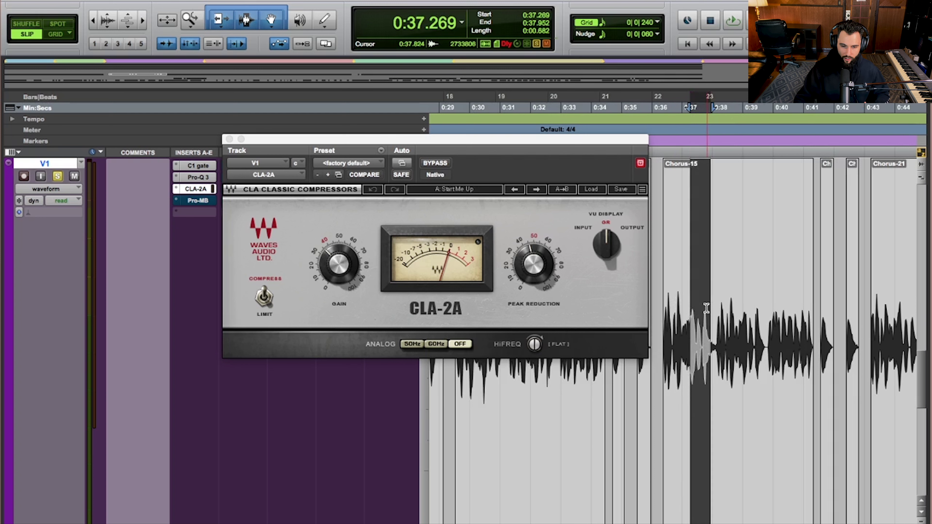
click(705, 309)
Reselect the whole chorus range and compare the vocal with the CLA-2A bypassed and active during playback
click(489, 426)
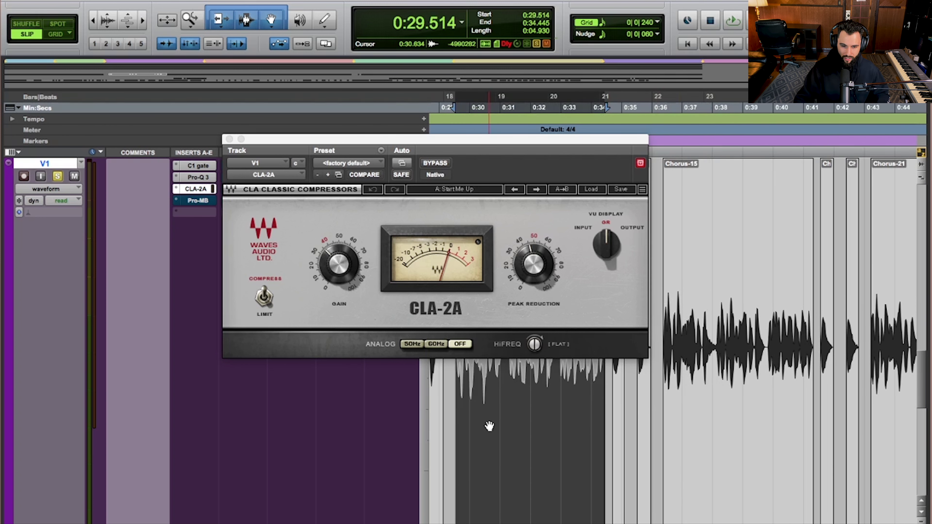
shift+click(853, 432)
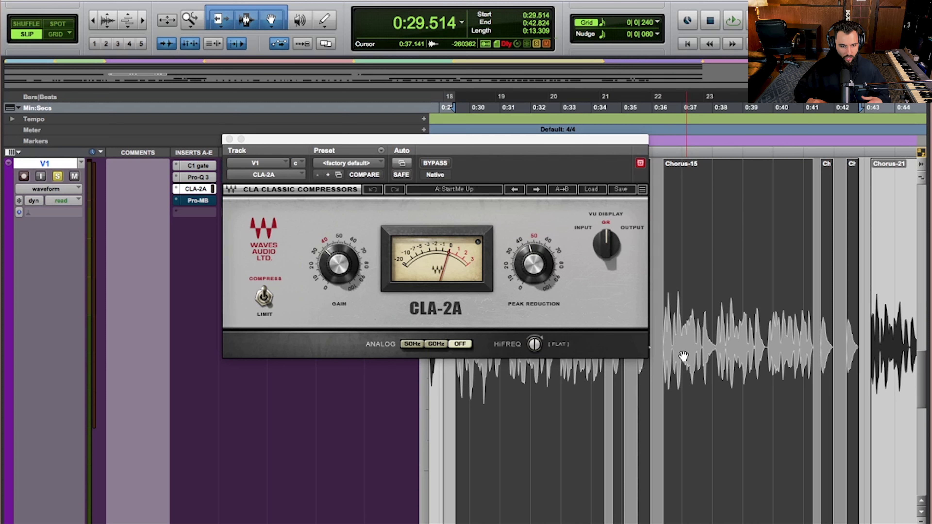
click(442, 163)
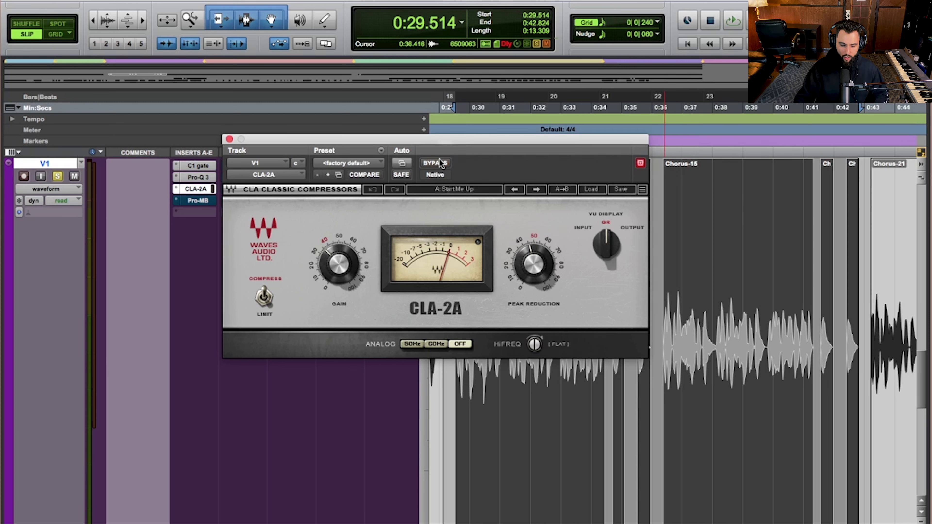
click(443, 165)
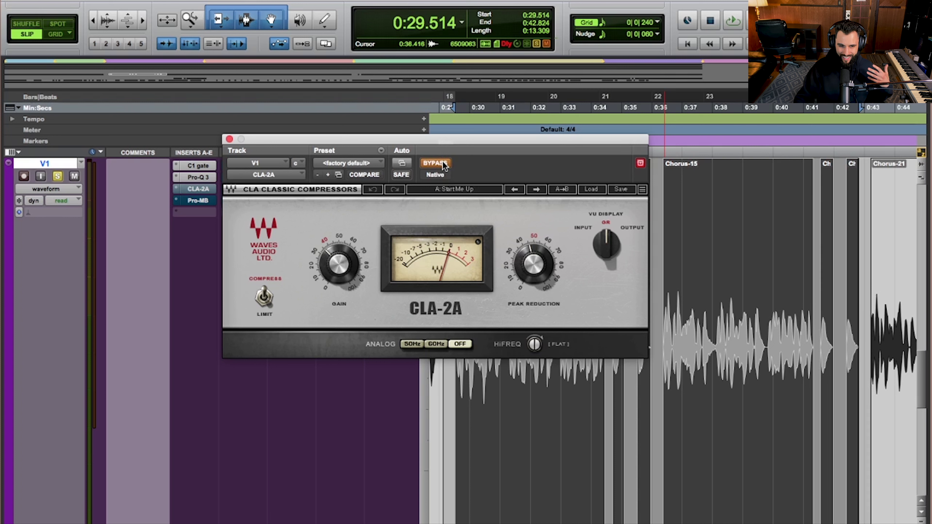
key(space)
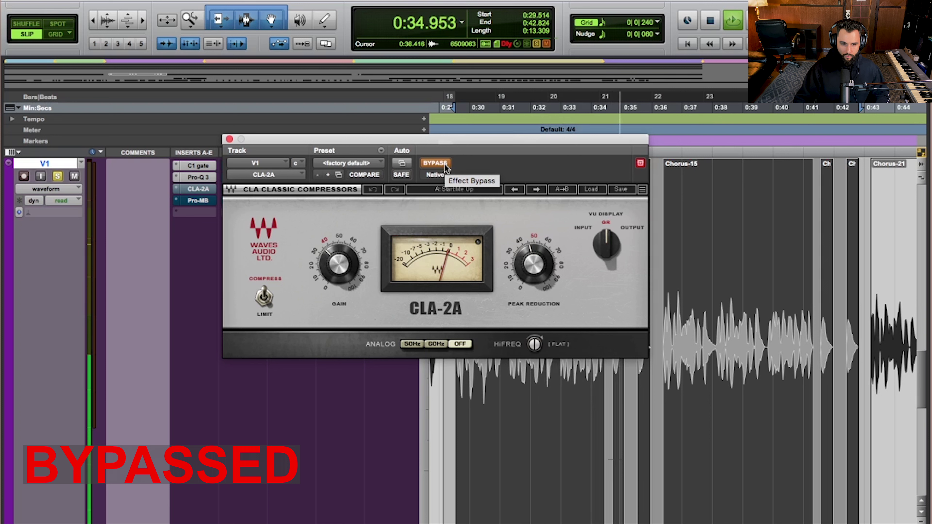
click(437, 163)
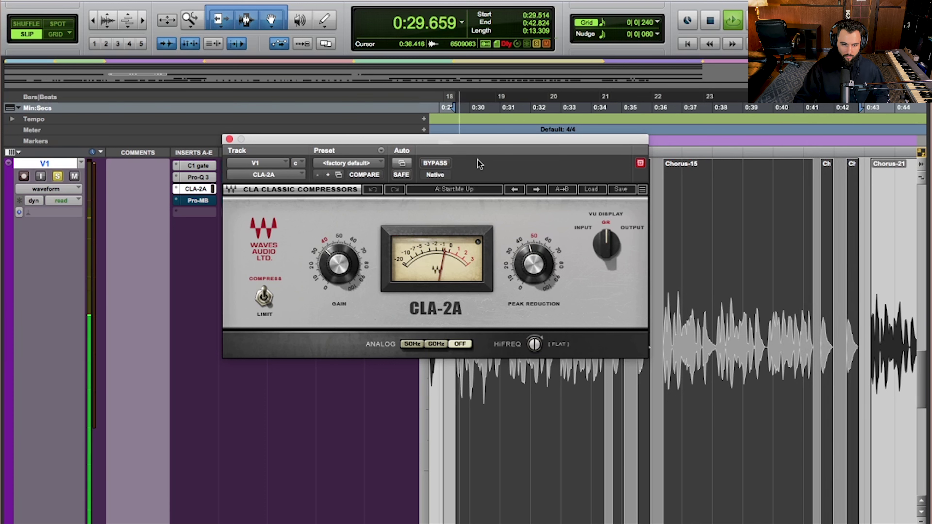
key(space)
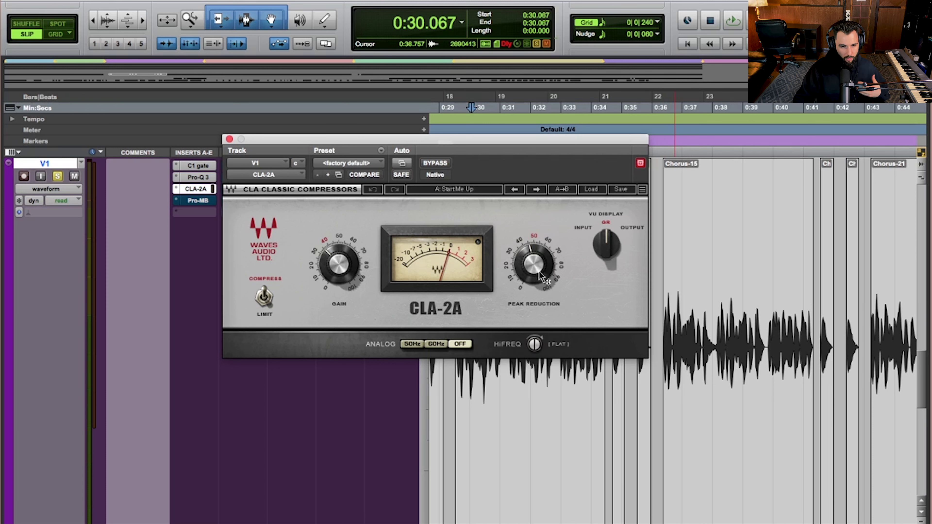
Select the low band in Pro-MB on V1 and examine its range, release and other compression controls
mouse_move(538, 275)
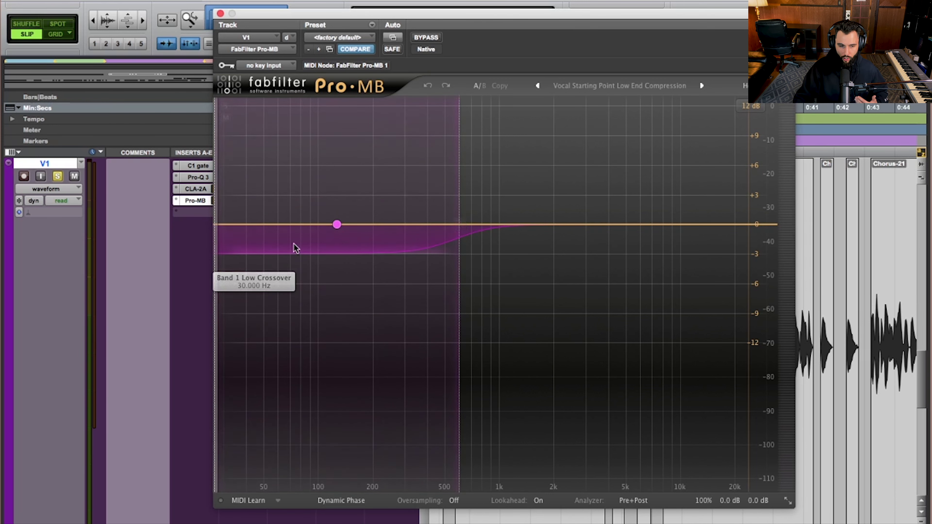
click(336, 224)
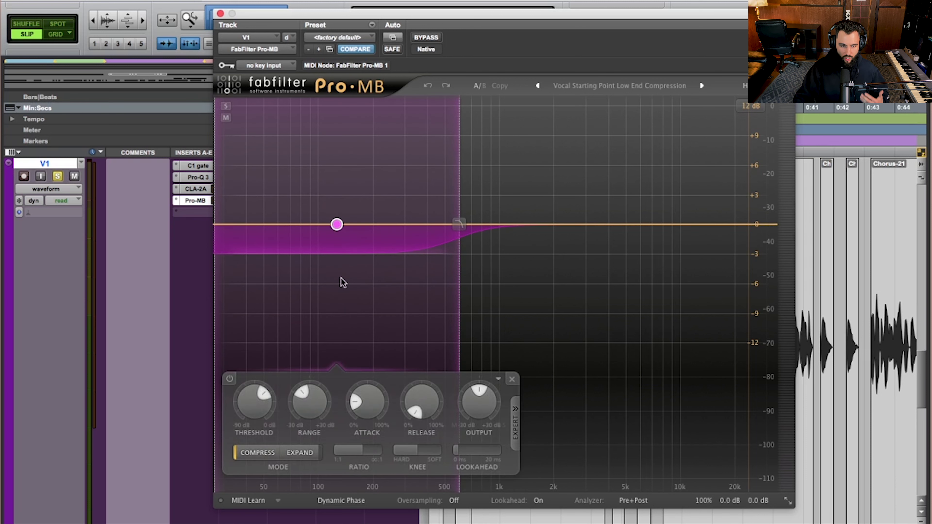
mouse_move(310, 394)
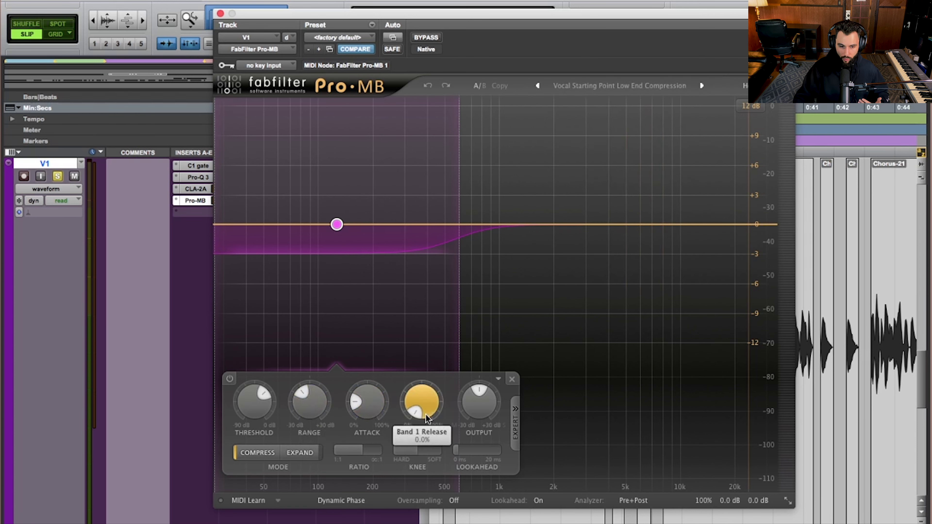
mouse_move(335, 225)
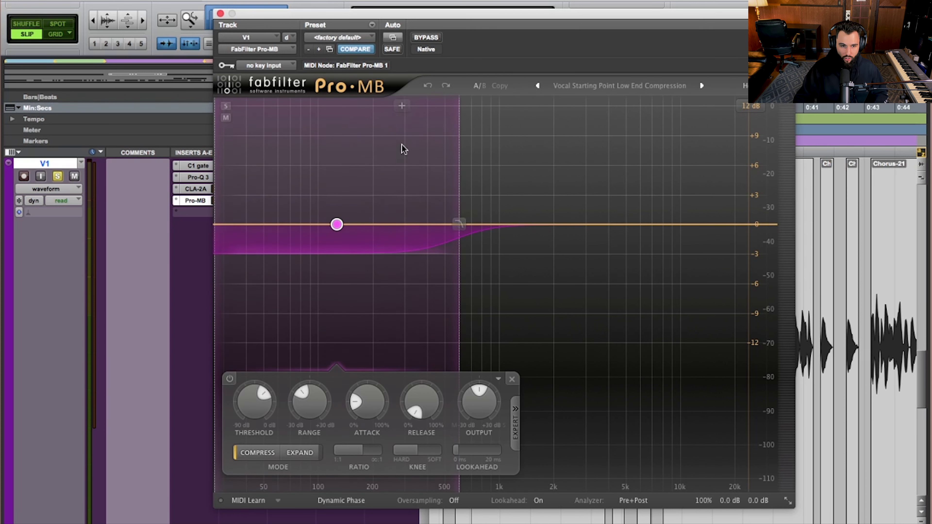
Compare the vocal with Pro-MB bypassed and active during playback, and set its display range to 3 dB
click(426, 36)
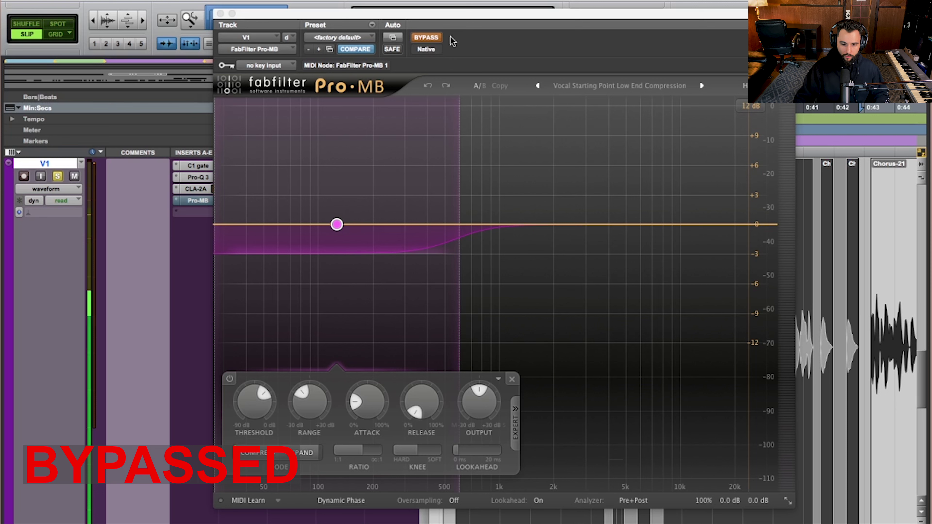
click(426, 37)
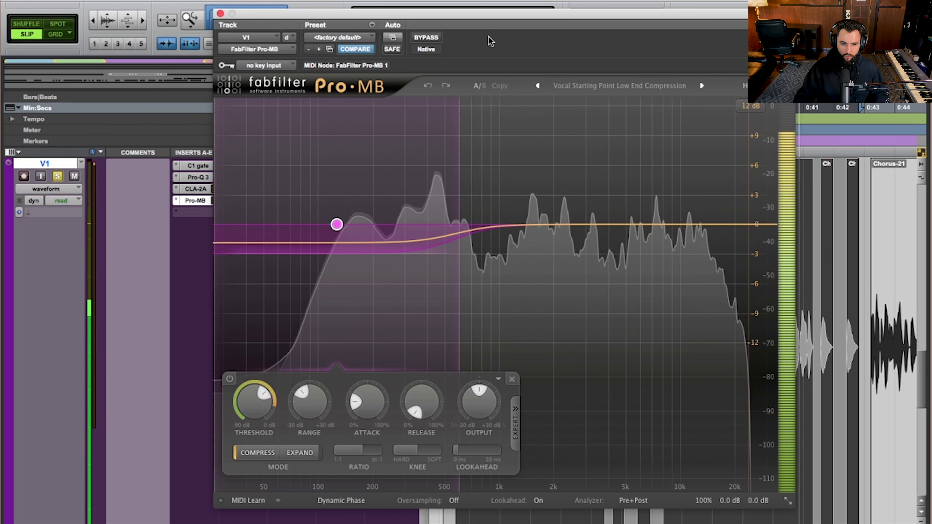
click(751, 106)
click(758, 119)
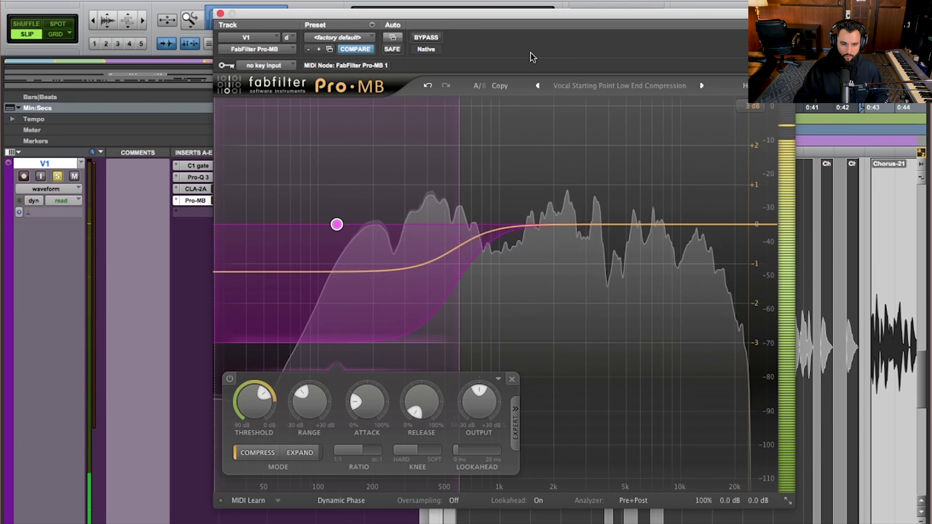
key(space)
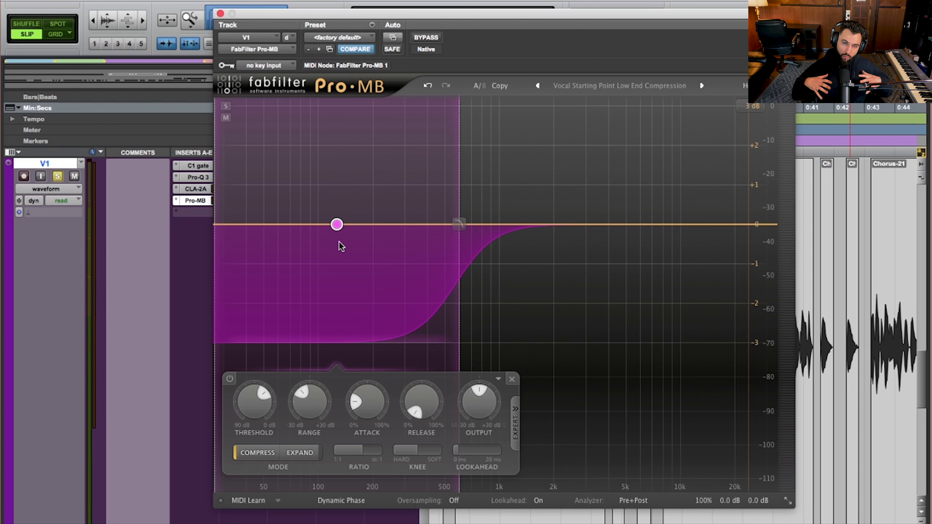
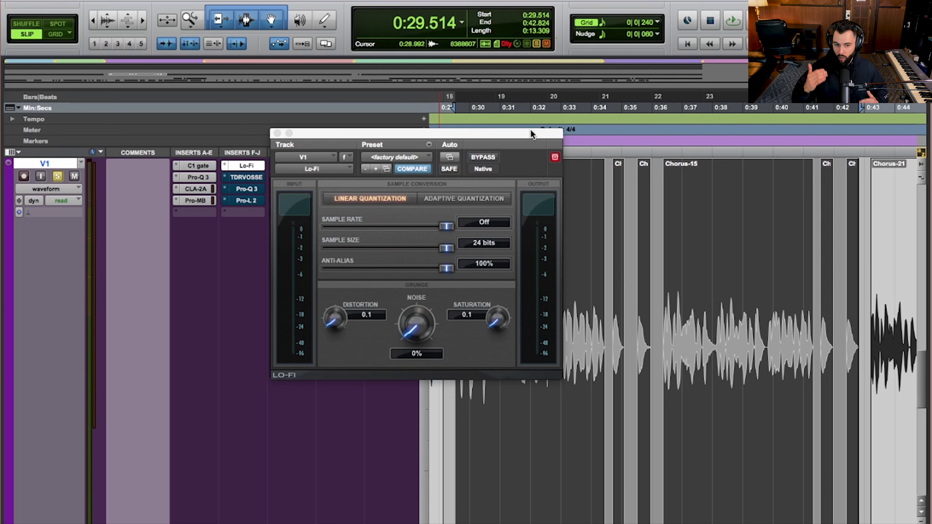
Compare the chorus vocal with the Lo-Fi plugin bypassed and active during playback
click(488, 157)
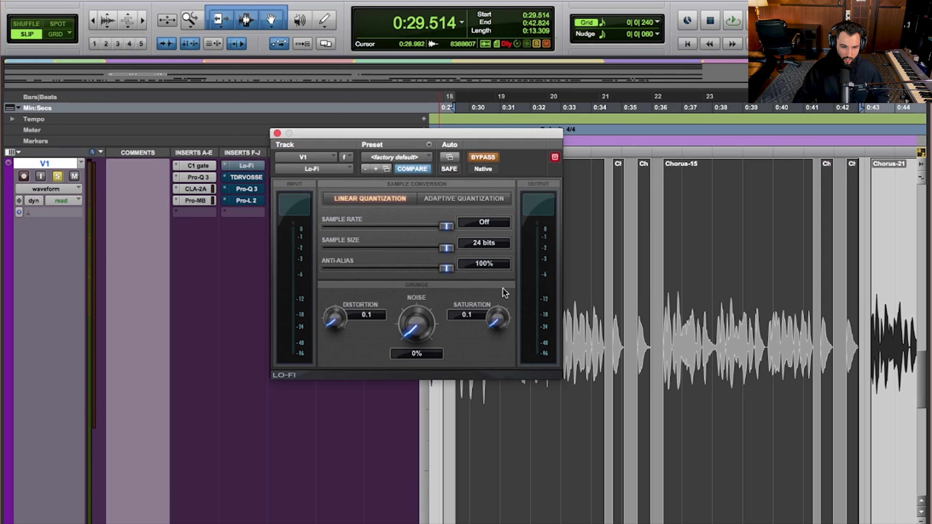
key(space)
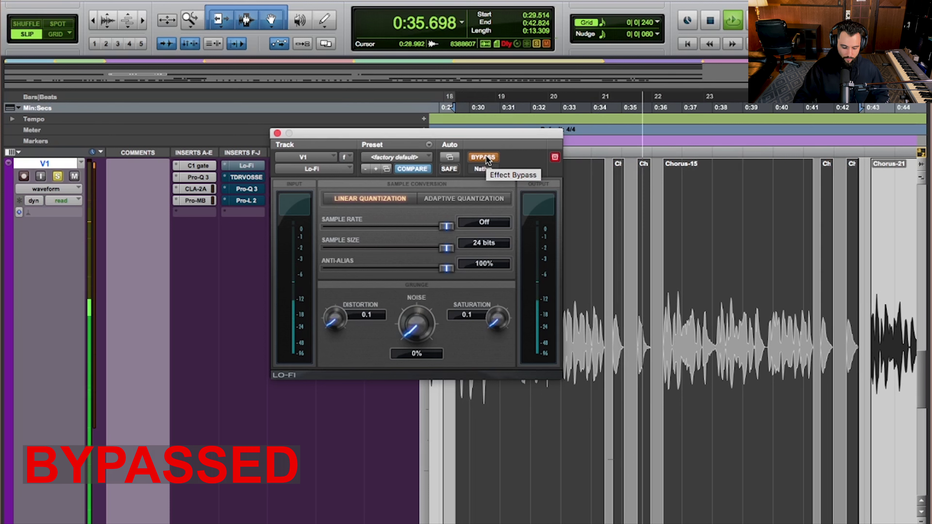
click(486, 157)
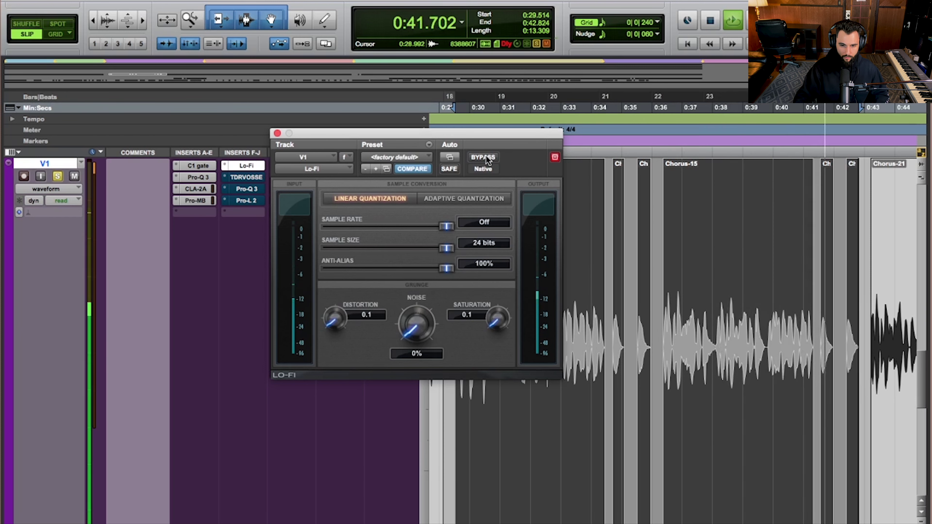
key(space)
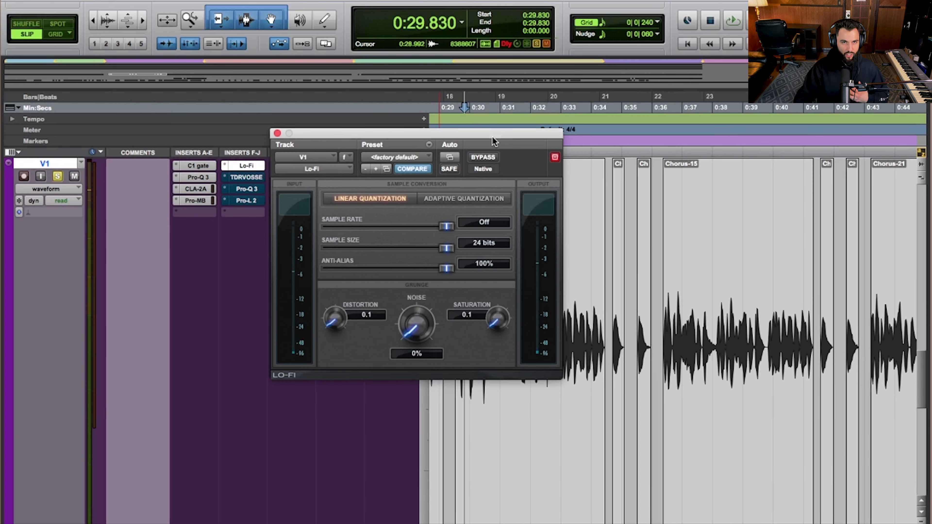
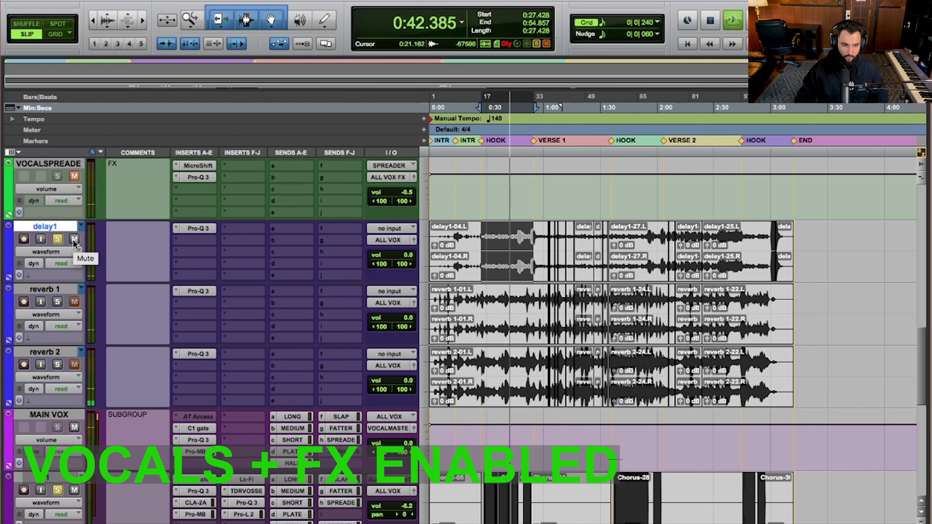
Stop playback, switch the solo from delay1 to reverb 1, and recall the first HOOK section as the playback selection
key(space)
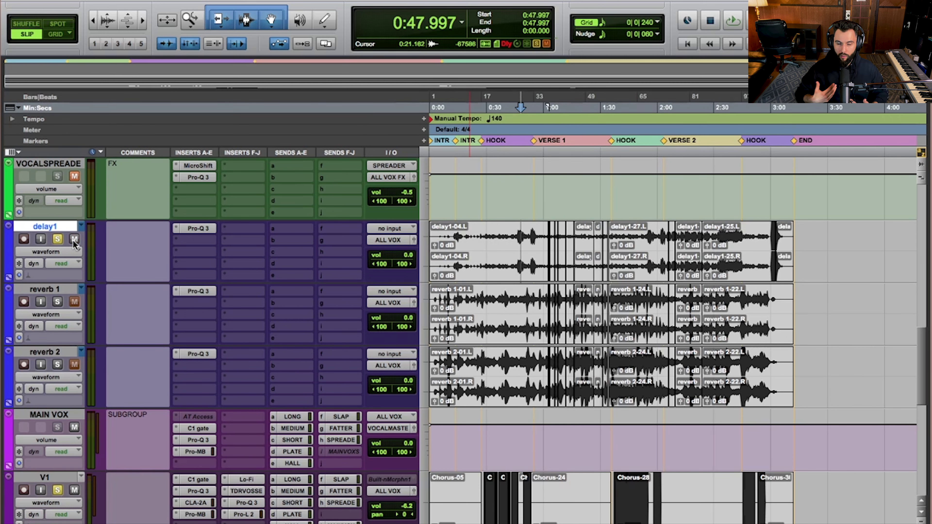
click(57, 239)
click(56, 301)
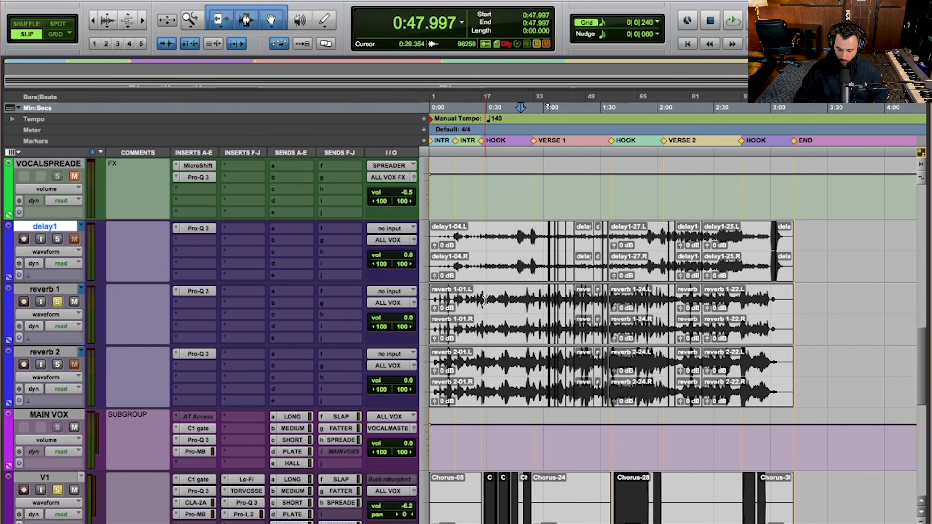
key(KP_Decimal)
key(KP_3)
key(KP_Decimal)
key(shift+Tab)
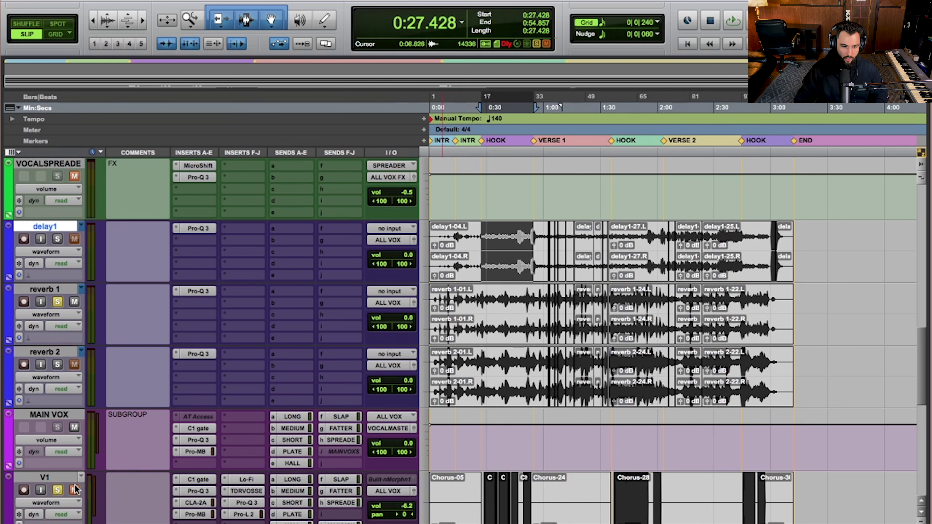
Play the hook with reverb 1 soloed and V1 muted, and unmute V1 to hear the vocal and effect together
key(space)
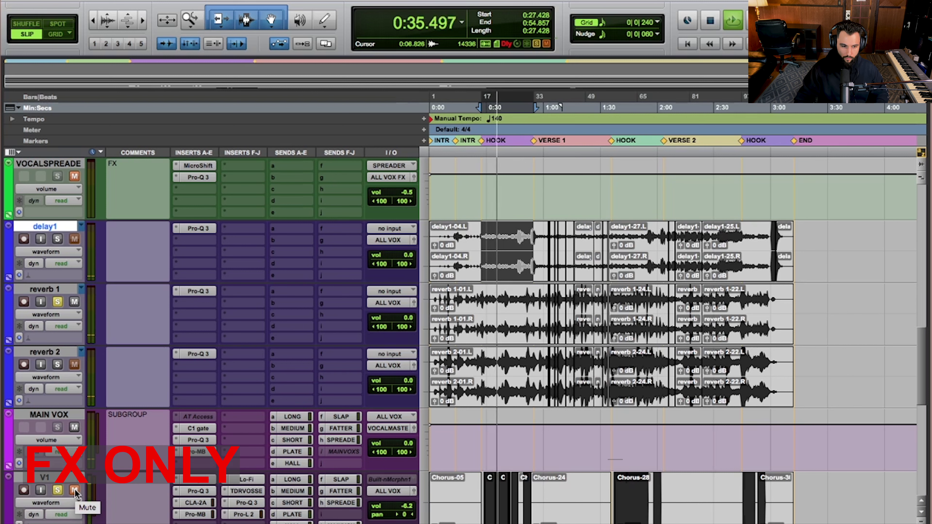
click(74, 491)
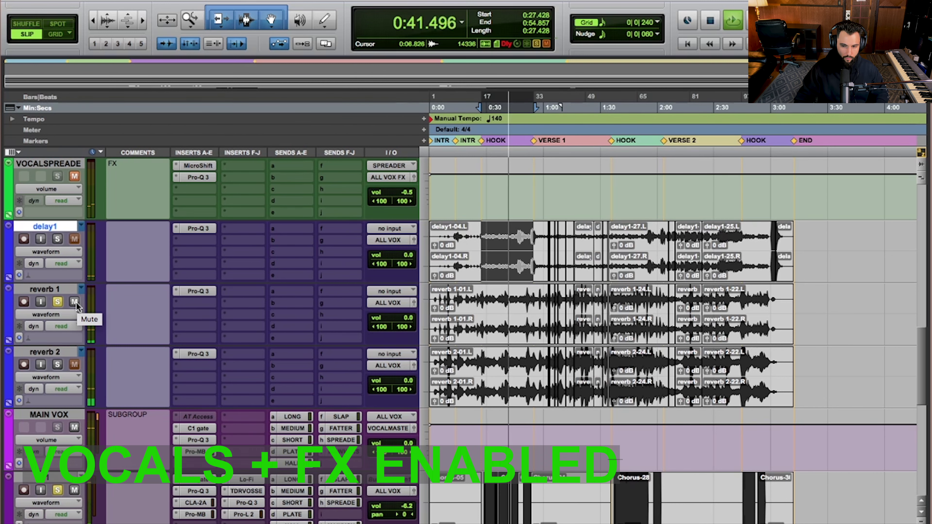
key(space)
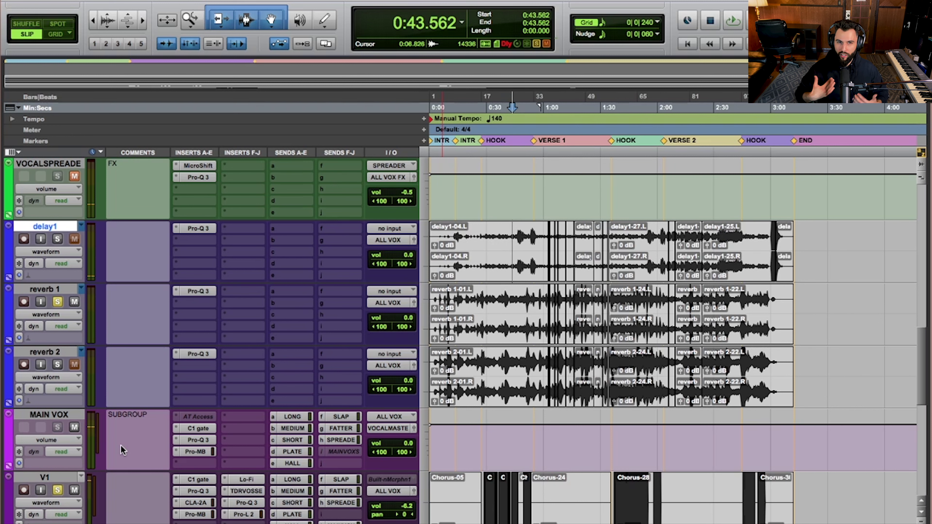
Mute and unsolo reverb 1, solo reverb 2, and reselect the first HOOK section
click(74, 302)
click(58, 301)
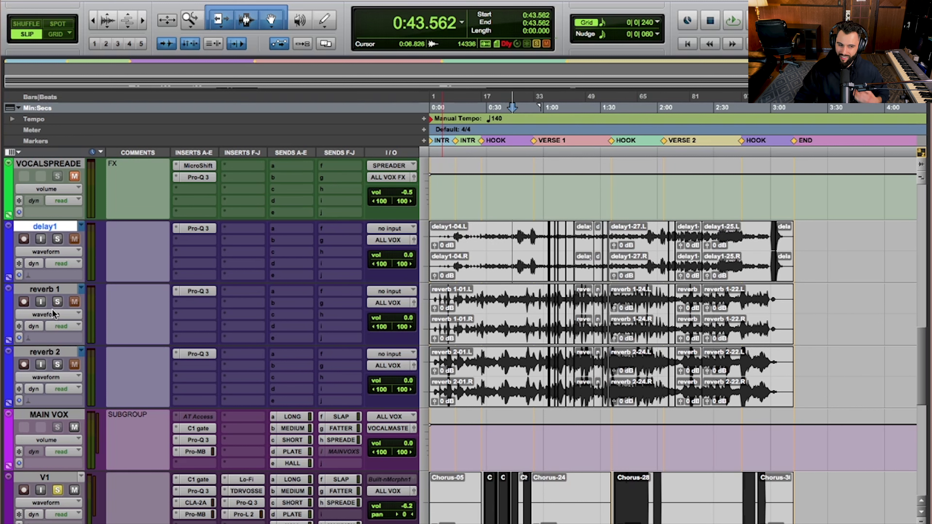
click(58, 364)
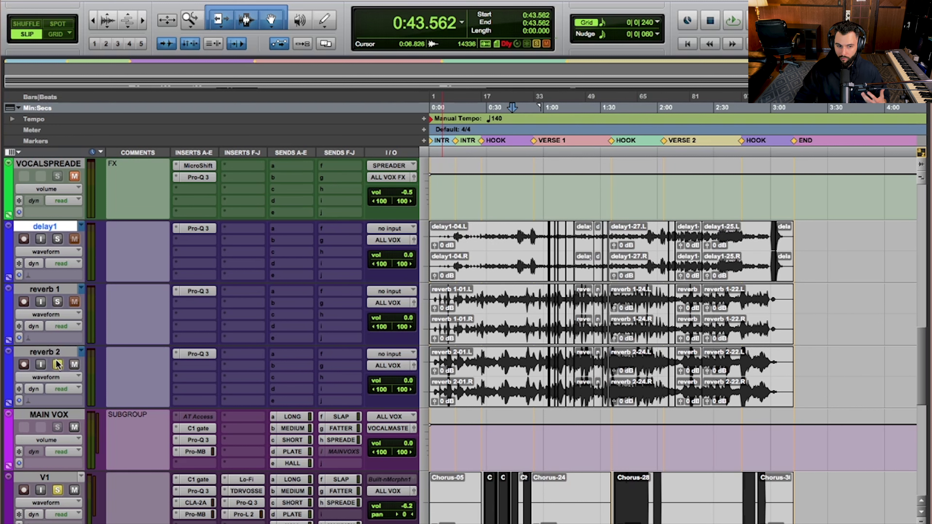
key(KP_Decimal)
key(KP_3)
key(KP_Decimal)
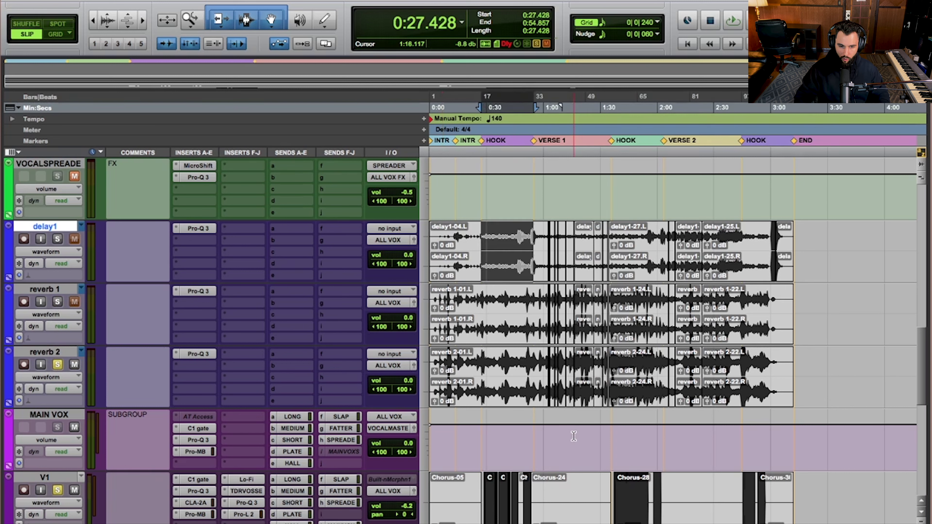
Audition reverb 2 on the hook with V1 muted and with V1 unmuted during playback
click(75, 490)
key(space)
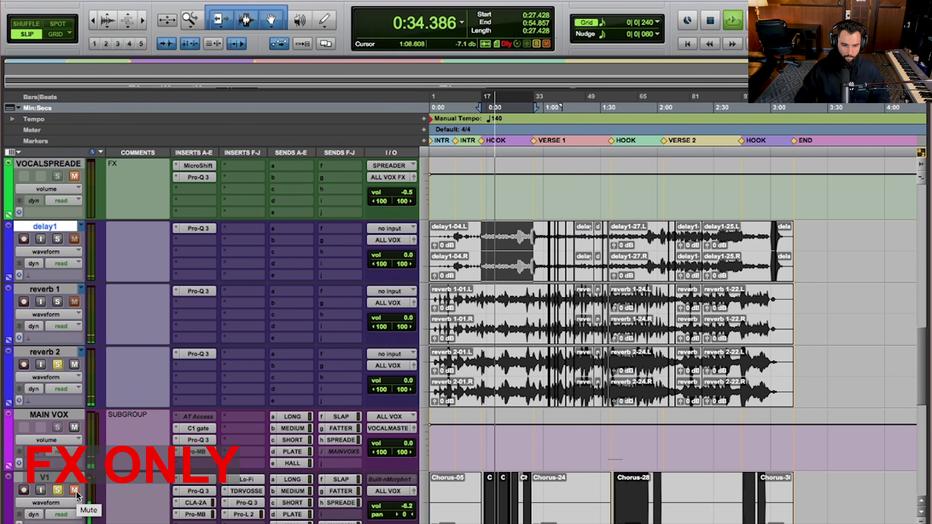
click(74, 491)
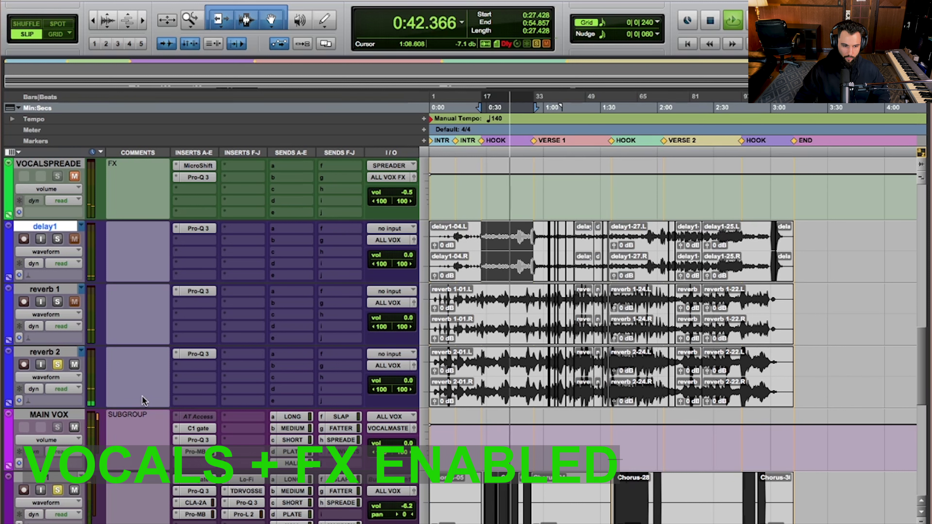
key(space)
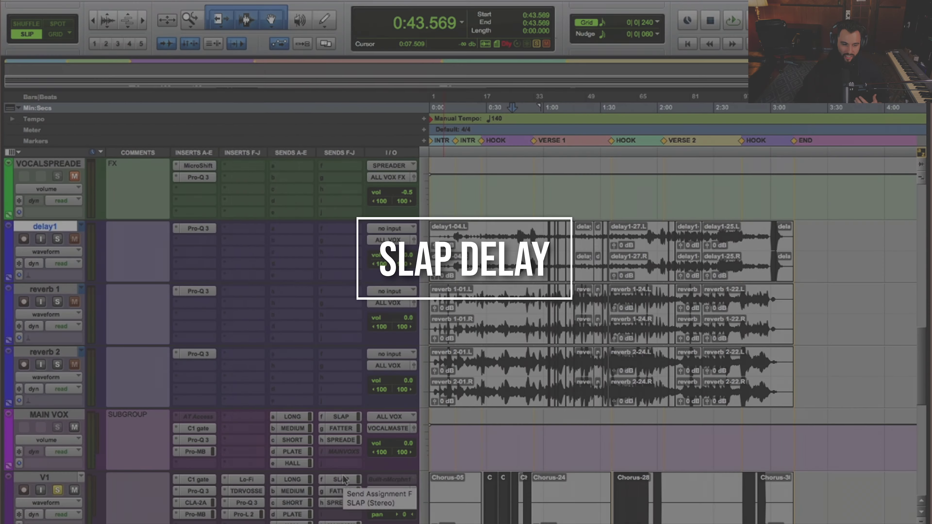
Check V1's SLAP send, and compare the hook vocal with the SLAP track muted and unmuted, leaving it unmuted
click(343, 479)
click(343, 479)
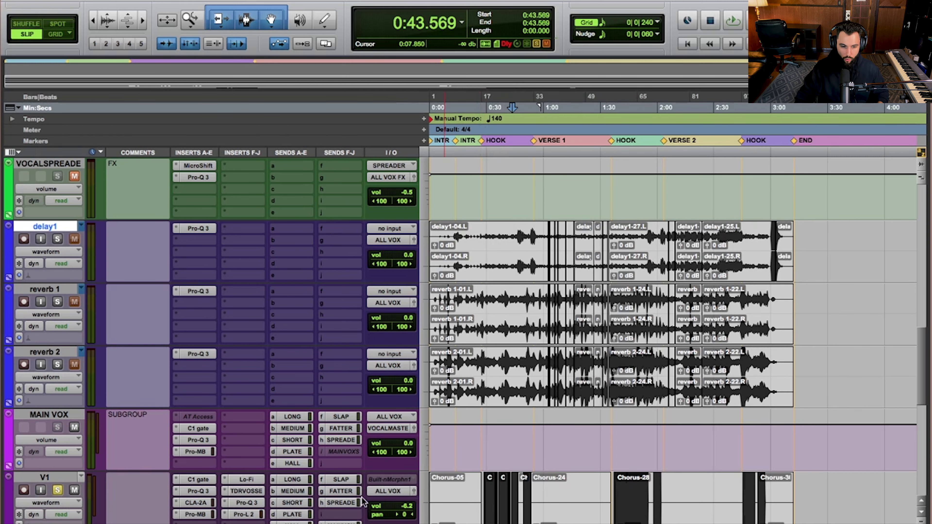
scroll(192, 382, up, 4)
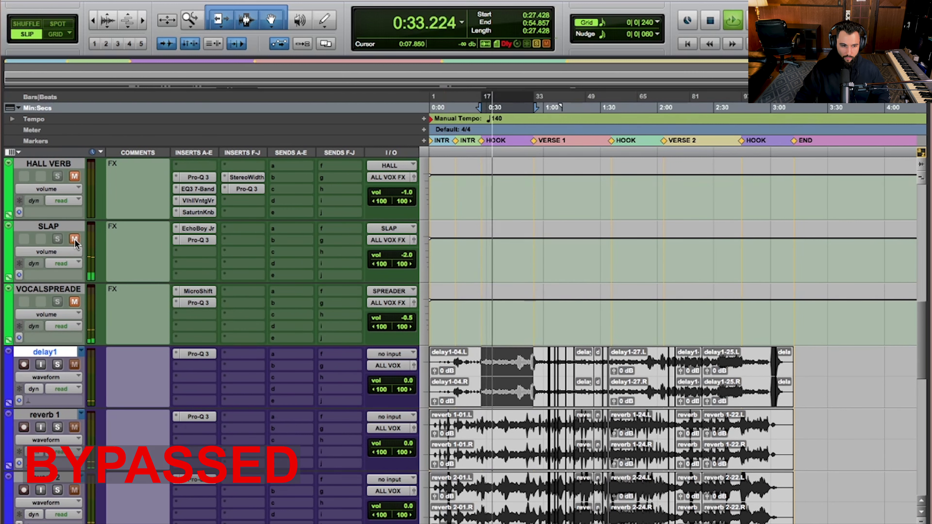
click(74, 239)
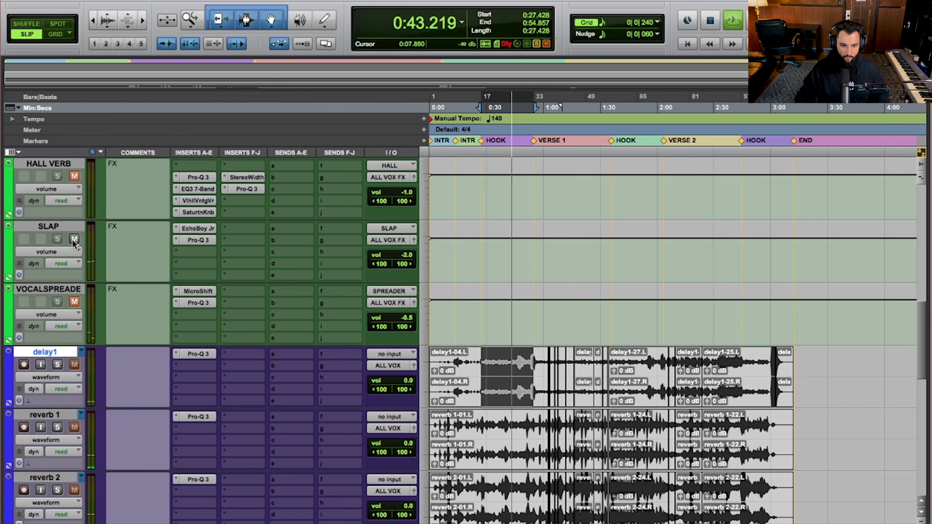
key(space)
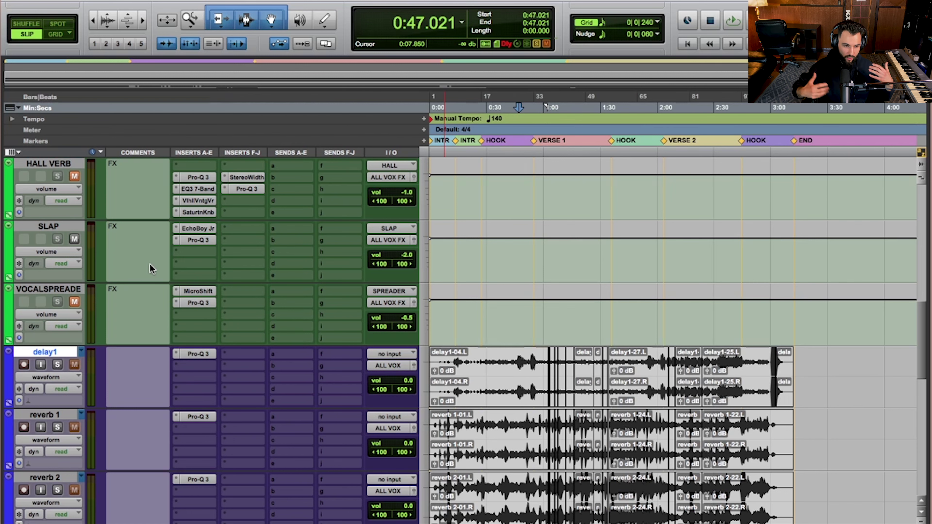
Open EchoBoy Jr on the SLAP track, examine its 15 ips Studio Slap Wide settings, and close it
scroll(152, 269, down, 2)
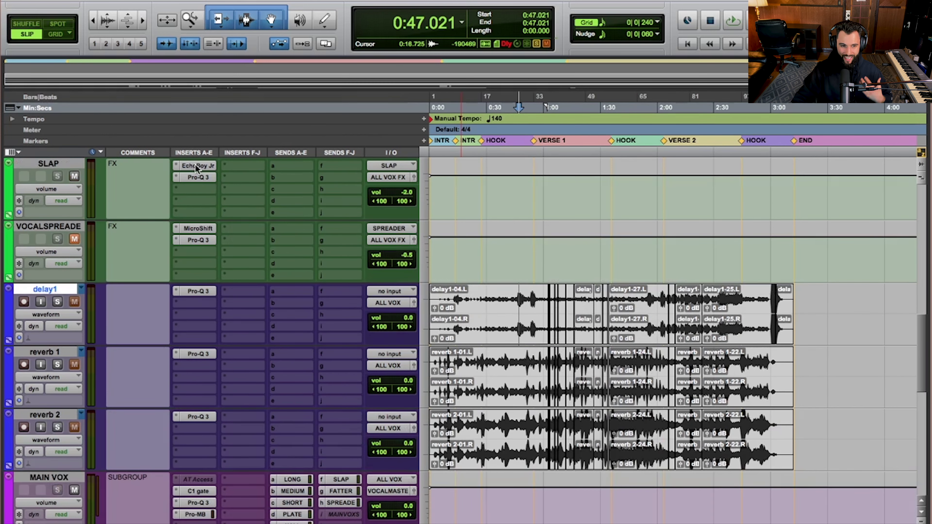
click(195, 163)
drag(430, 127, 360, 121)
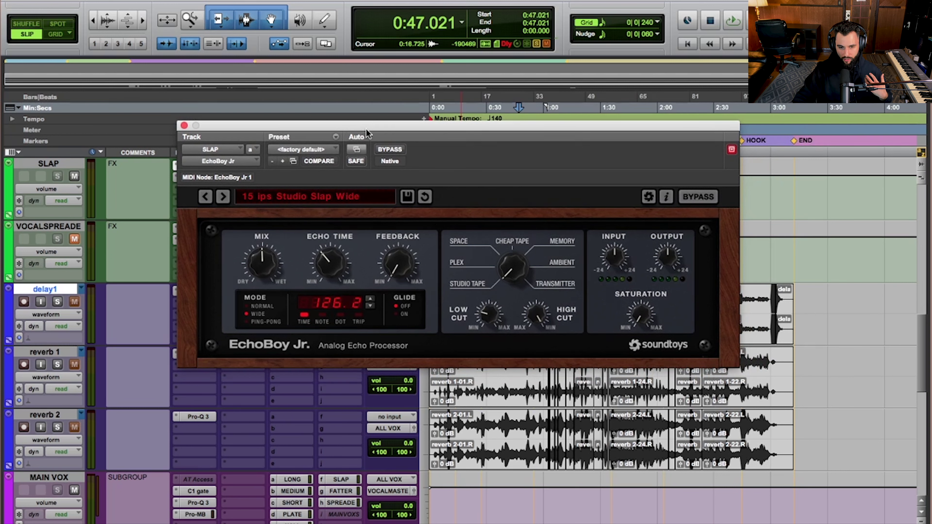
click(184, 126)
Check the PLATE send on MAIN VOX, and select and unmute the PLATE VERB track
scroll(241, 456, down, 3)
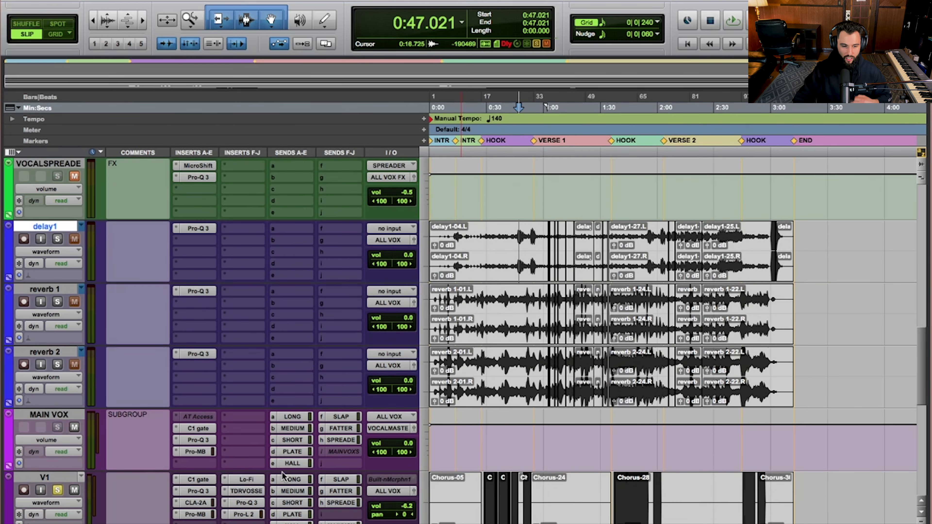
click(285, 448)
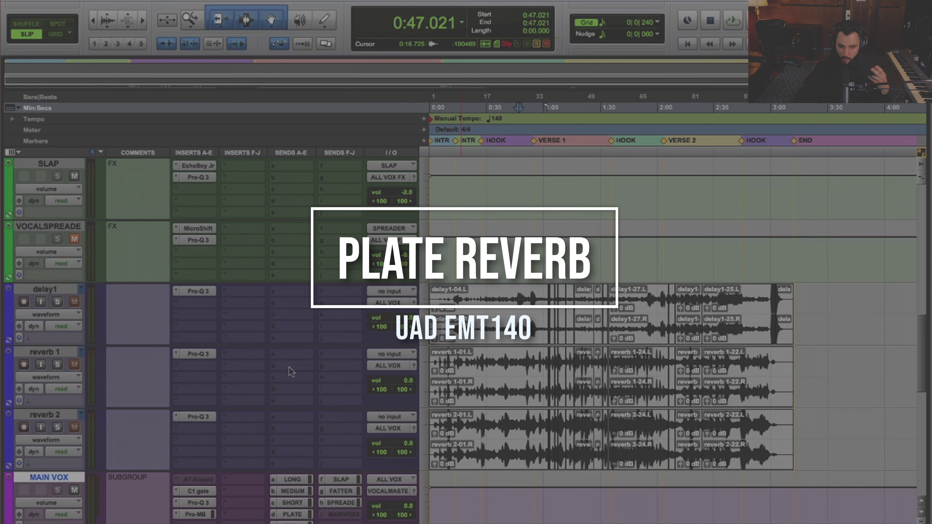
scroll(213, 331, up, 4)
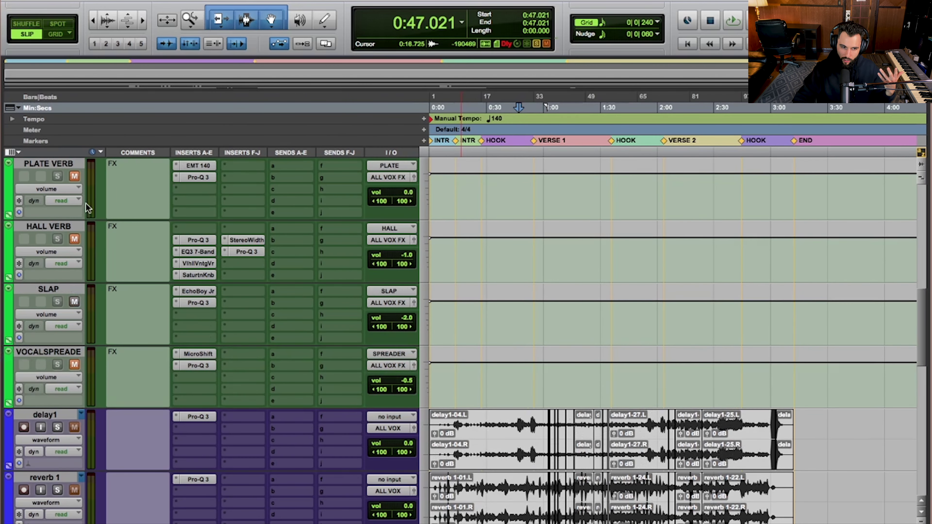
click(59, 166)
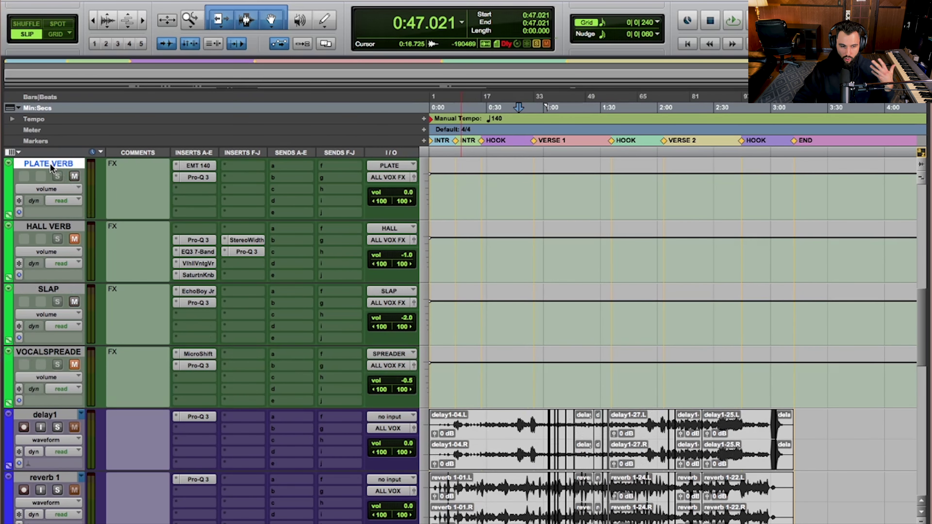
Open the EMT 140 and the Pro-Q 3 on PLATE VERB, and examine the reverb settings and the low-cut EQ curve
click(200, 168)
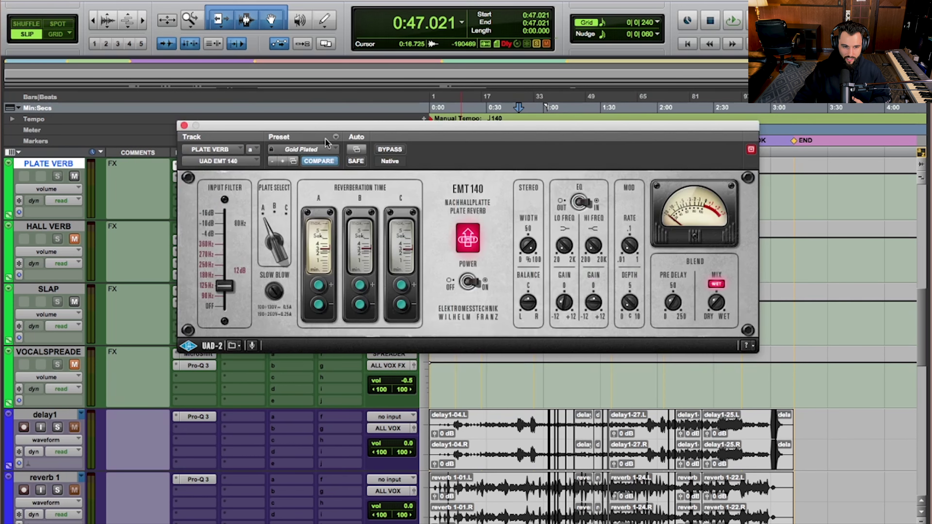
drag(327, 141, 377, 141)
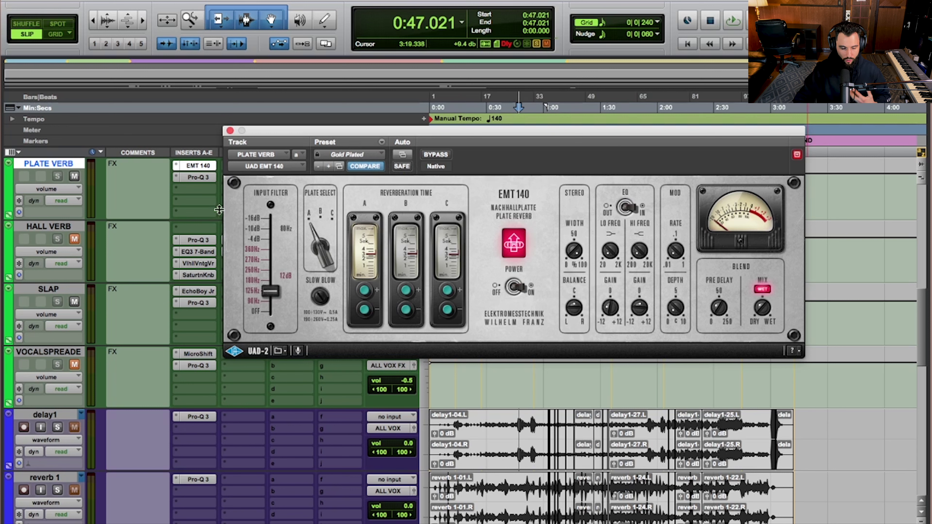
click(195, 177)
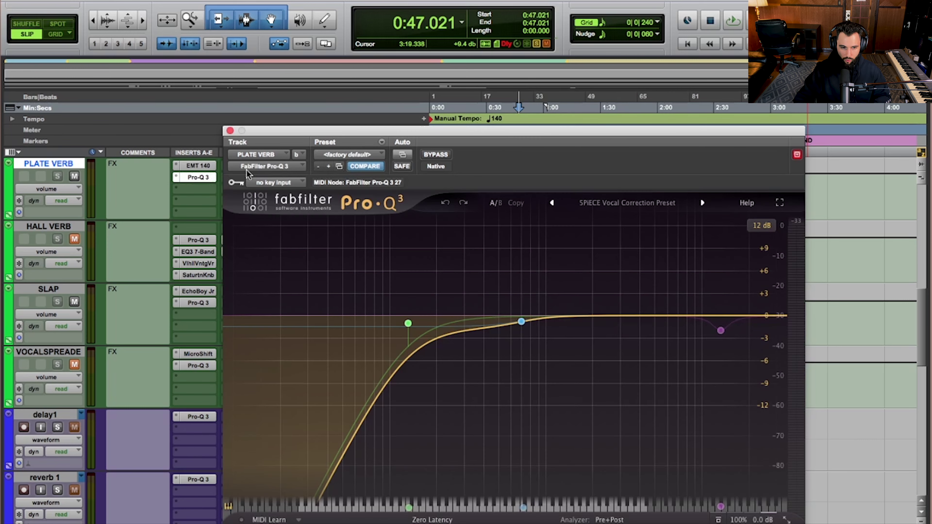
drag(347, 131, 368, 109)
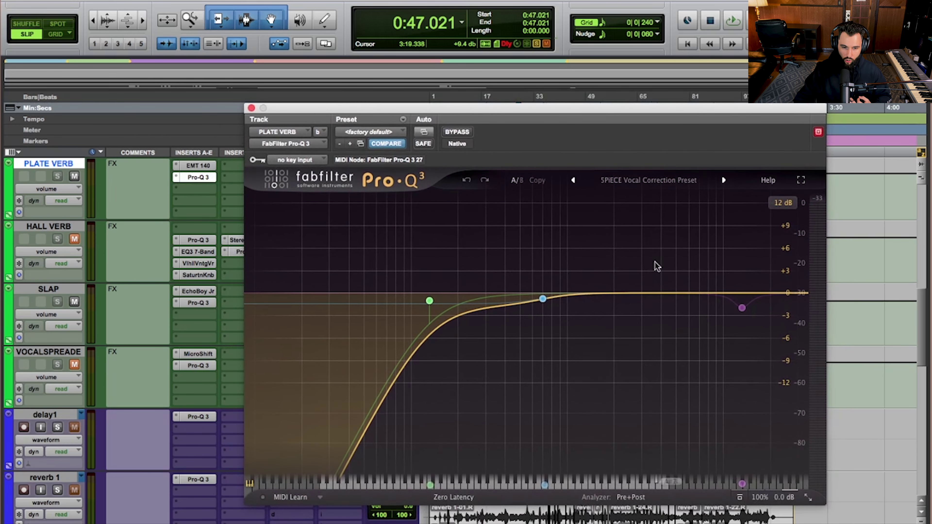
mouse_move(430, 343)
mouse_move(513, 296)
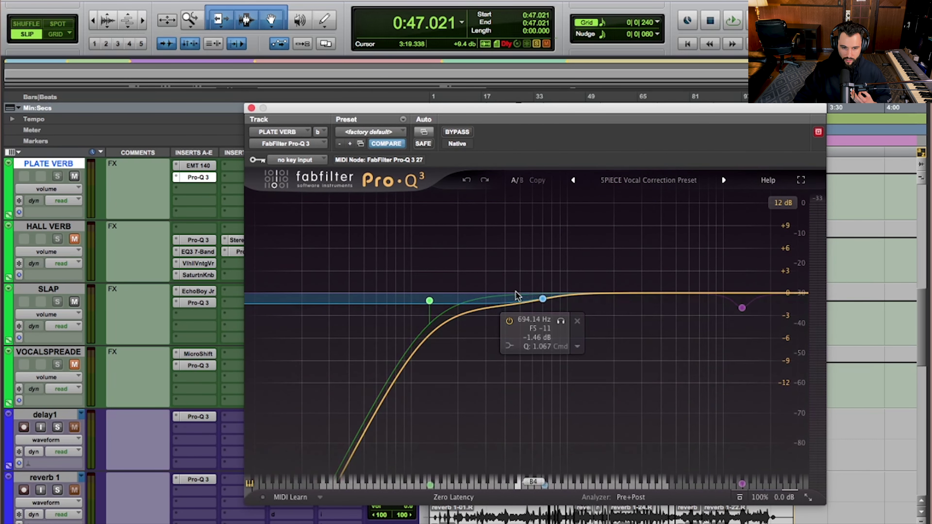
Open the Pro-Q 3 on the SLAP track, examine its low-cut curve, and close the plugin window
click(198, 302)
mouse_move(542, 299)
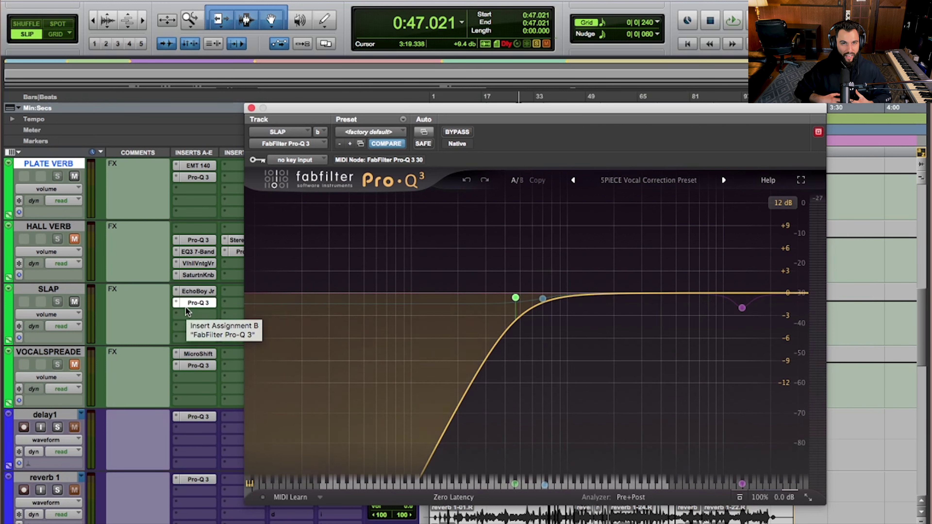
click(177, 304)
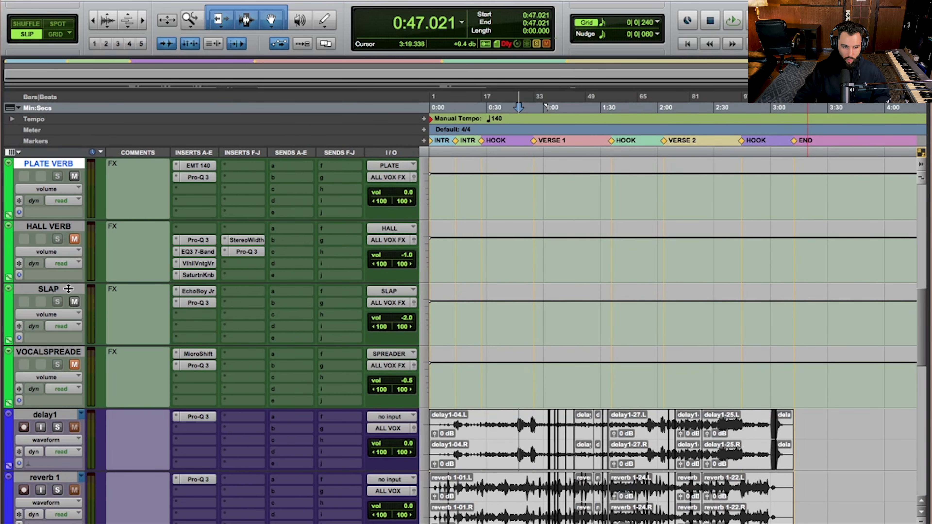
Select the first HOOK section on the delay1 track and mute the SLAP track
scroll(128, 263, down, 5)
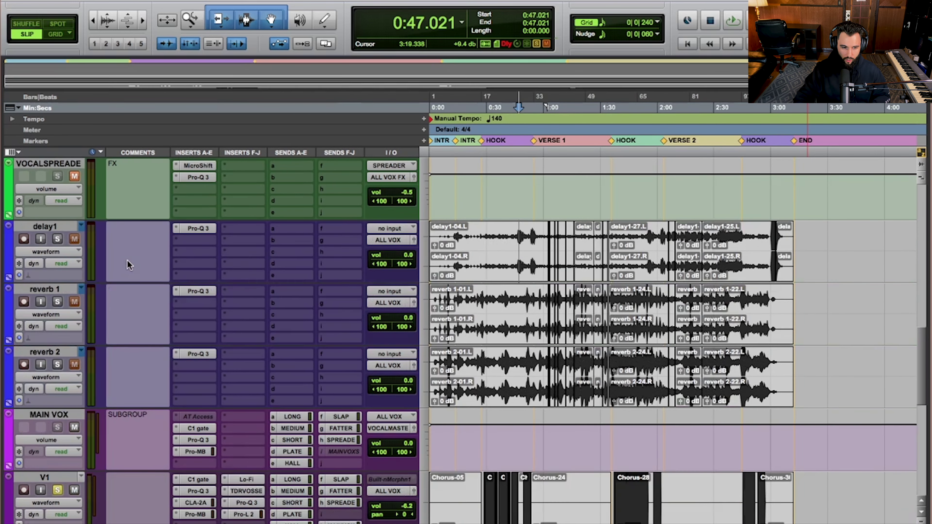
drag(482, 253, 533, 253)
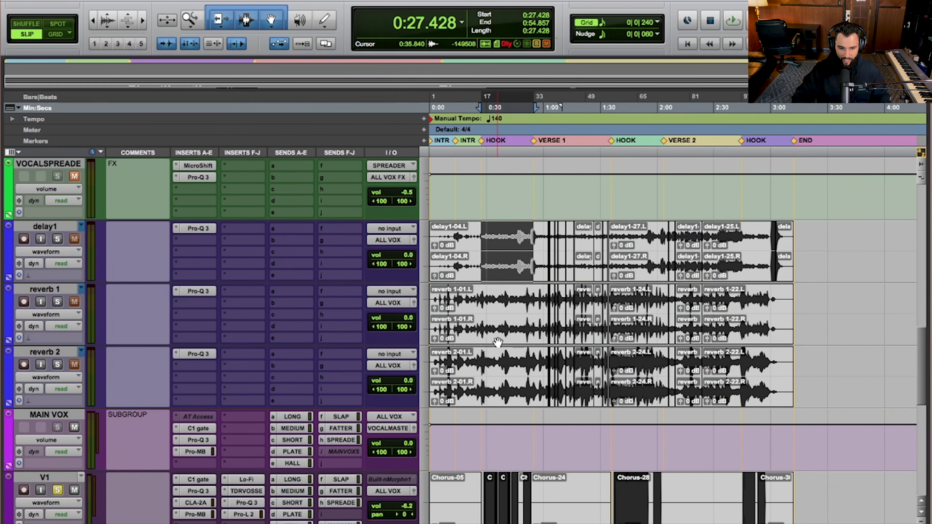
scroll(310, 301, up, 8)
scroll(189, 310, down, 3)
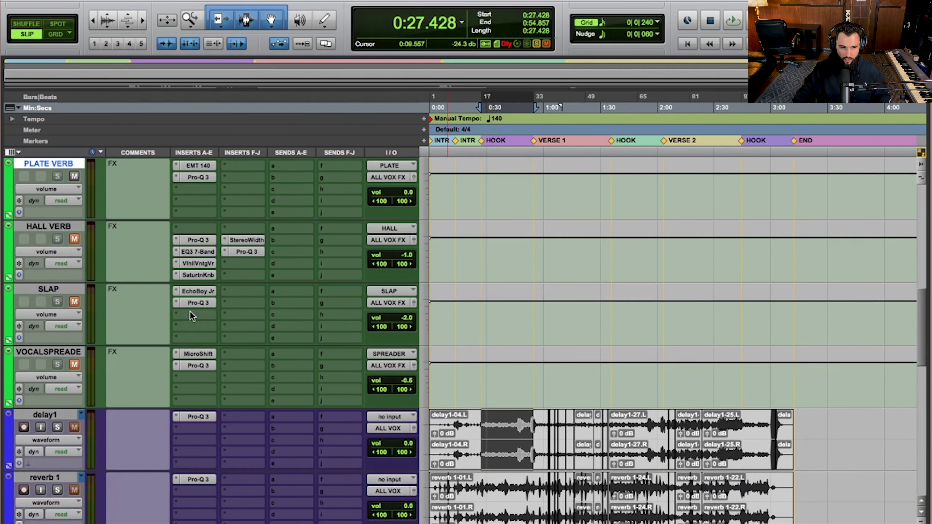
scroll(190, 310, up, 1)
scroll(190, 310, down, 1)
Play the hook and compare the vocal with PLATE VERB muted and unmuted, leaving it unmuted
key(space)
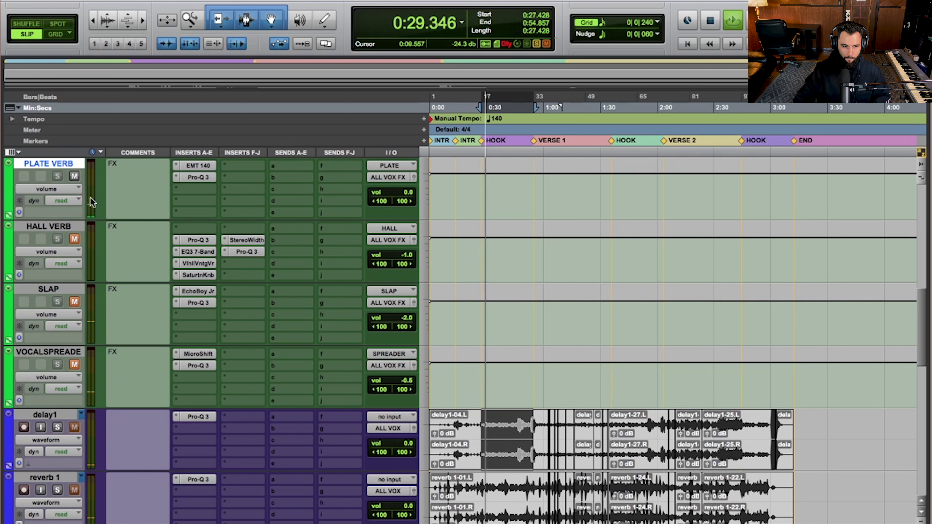
click(74, 177)
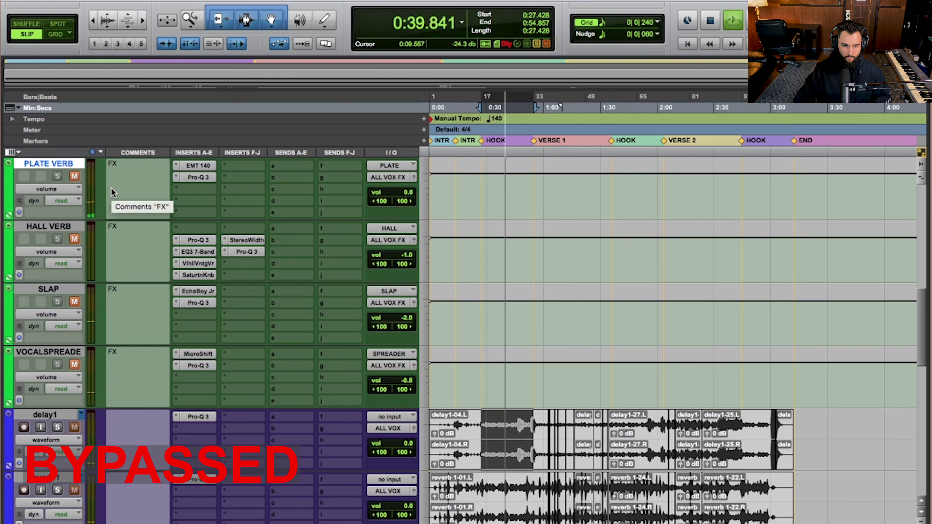
click(74, 177)
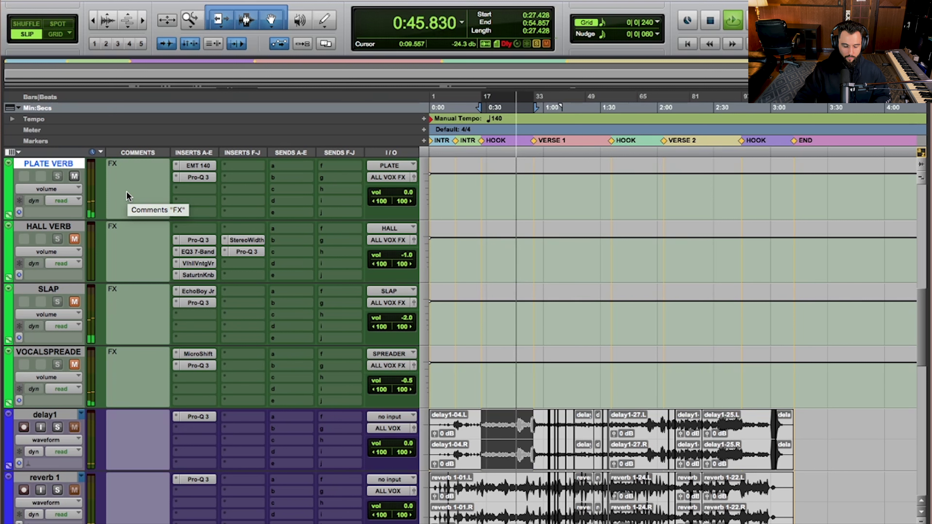
key(space)
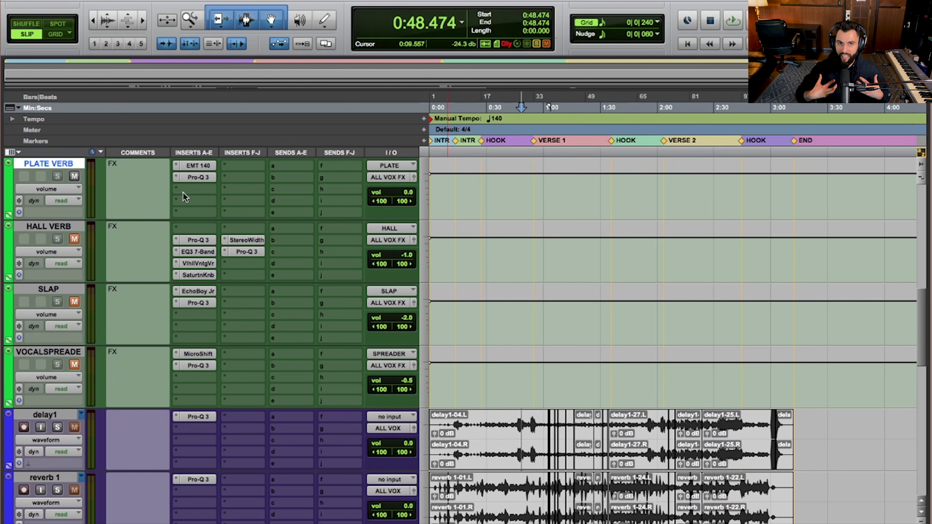
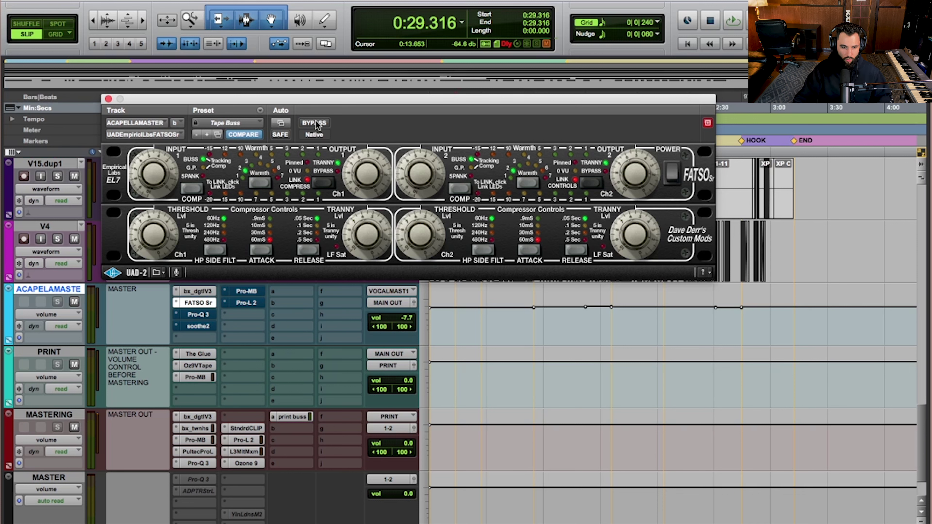
Compare the hook playback with the FATSO Sr on ACAPELLAMASTER bypassed and active
click(314, 123)
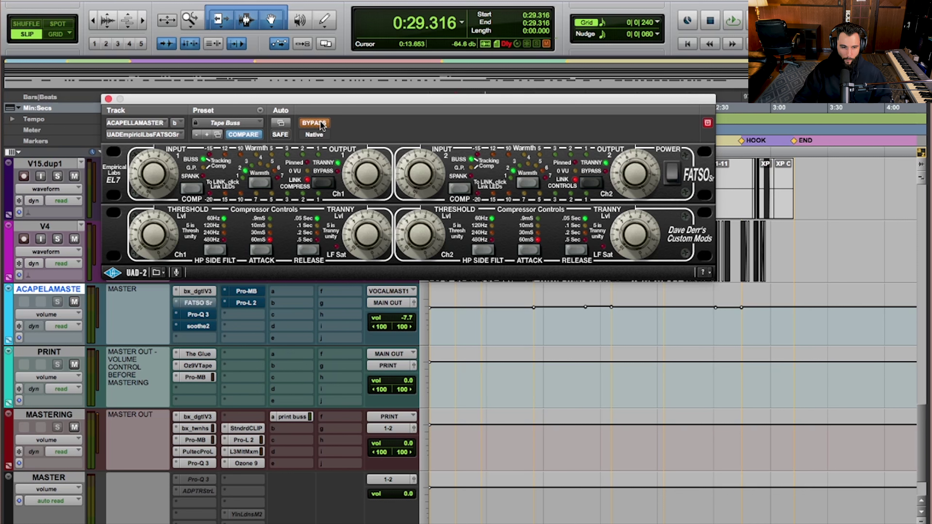
key(space)
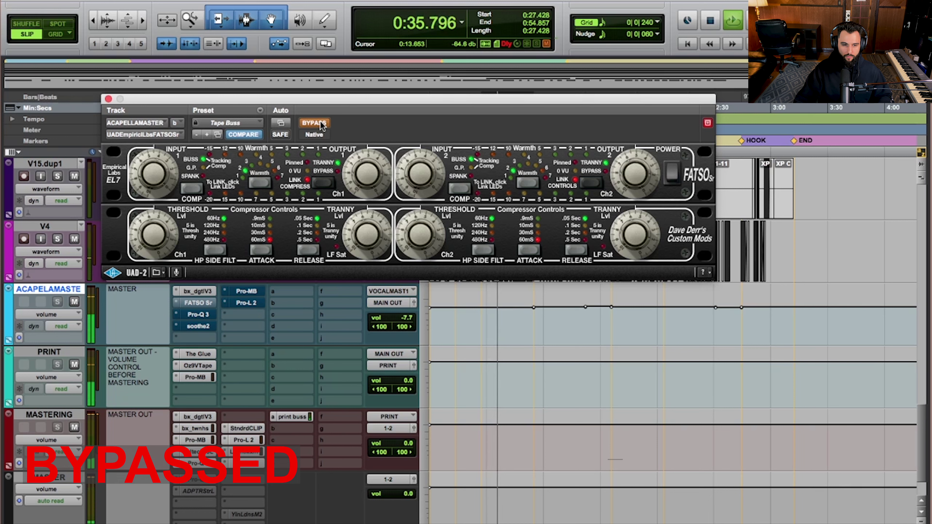
click(318, 124)
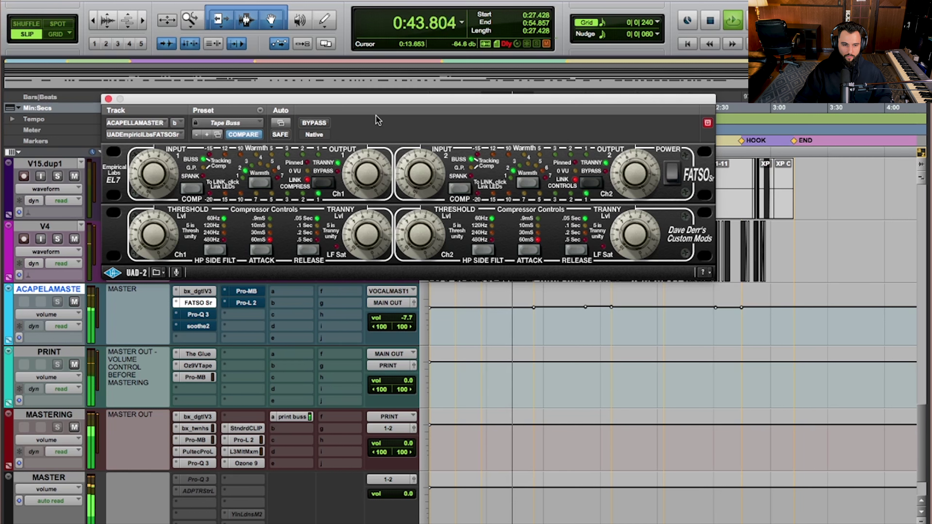
click(314, 124)
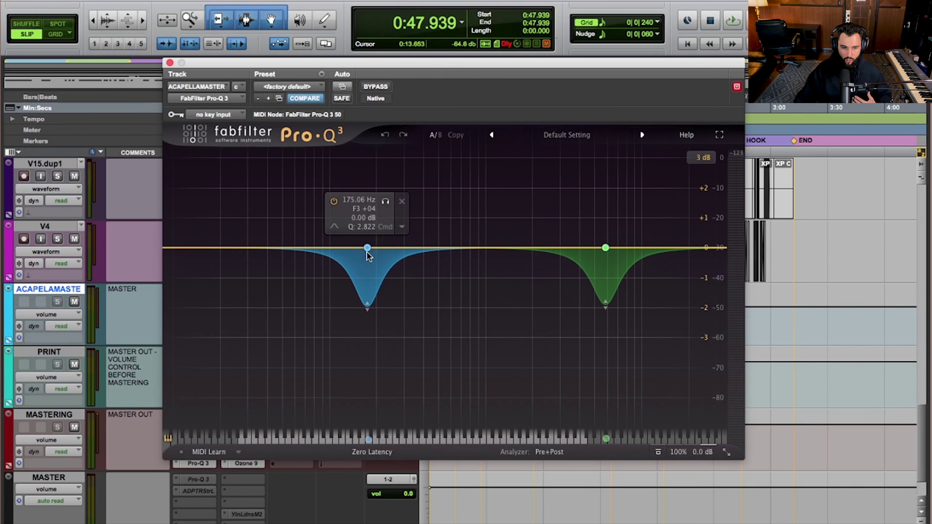
Inspect both dynamic bands in ACAPELLAMASTER's Pro-Q 3, and solo the low-frequency band while playing the hook
click(605, 248)
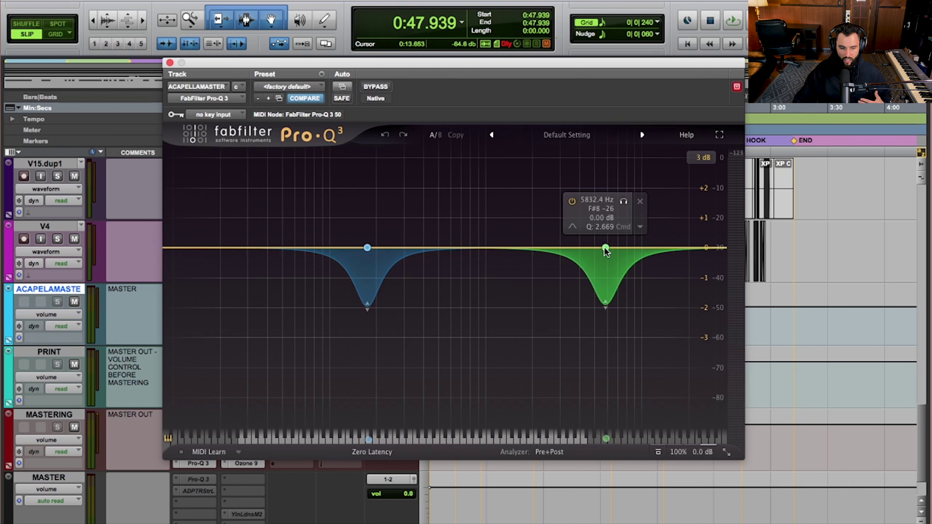
mouse_move(370, 310)
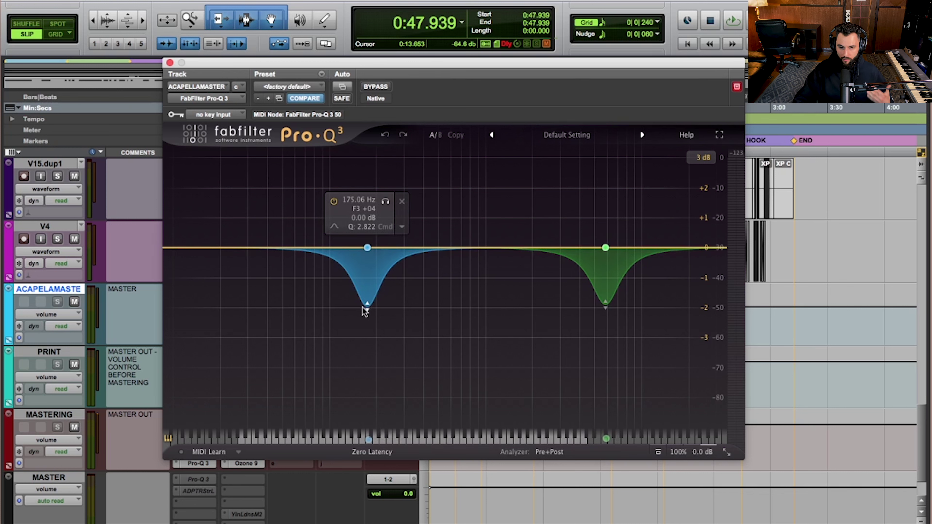
click(367, 248)
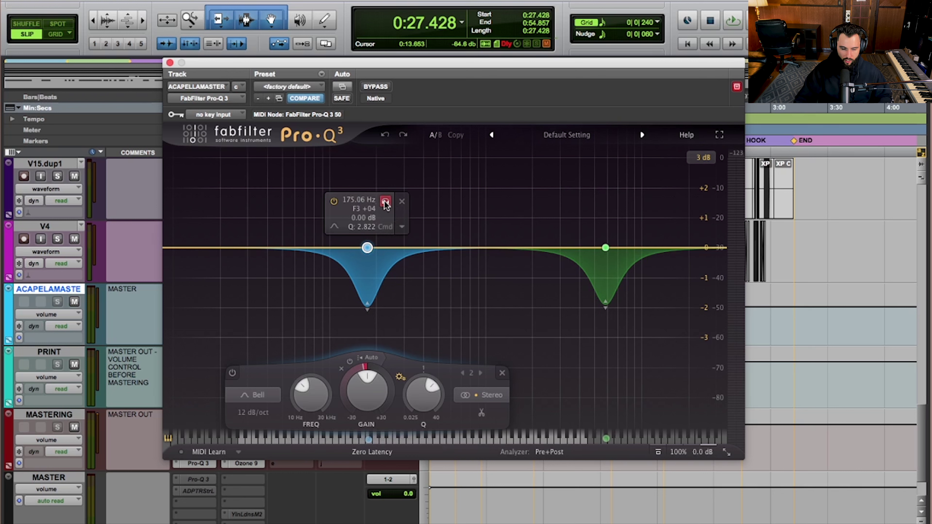
click(385, 202)
key(space)
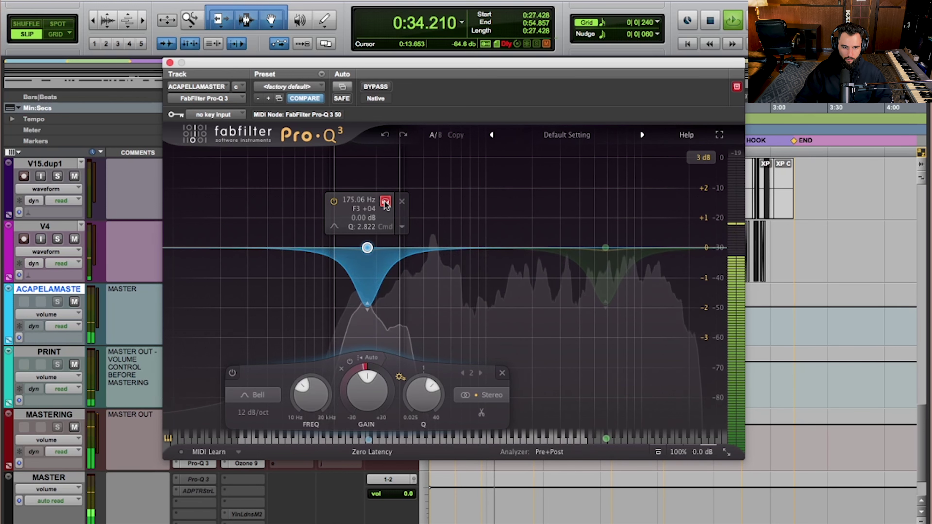
key(space)
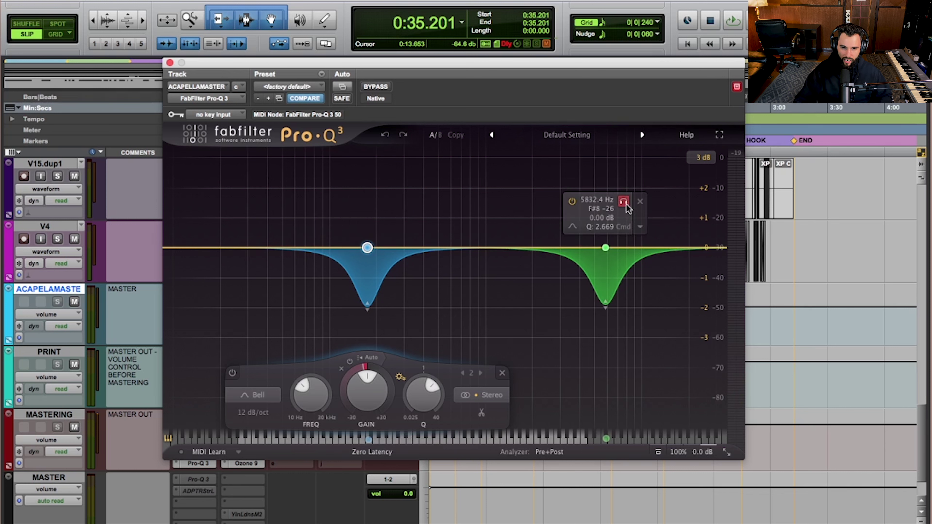
Solo the high-frequency dynamic band of ACAPELLAMASTER's Pro-Q 3 and listen to it during playback
click(624, 204)
key(space)
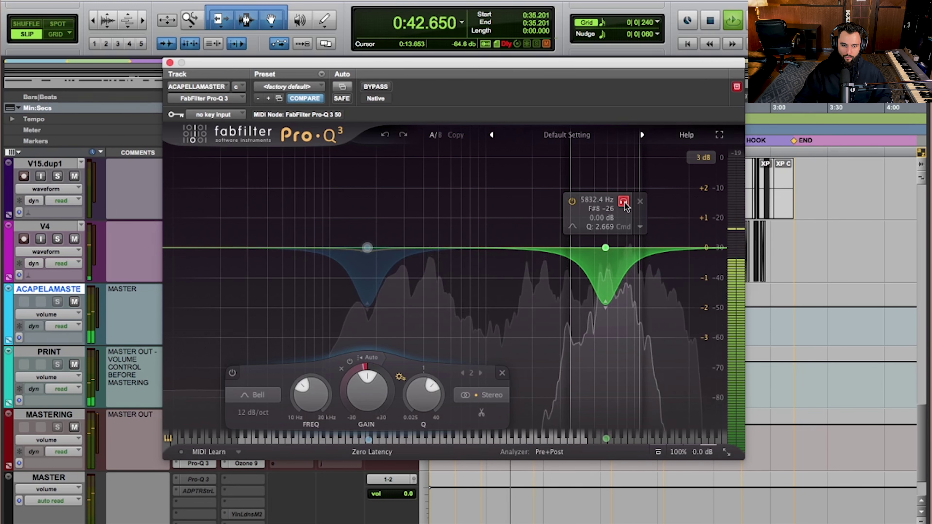
key(space)
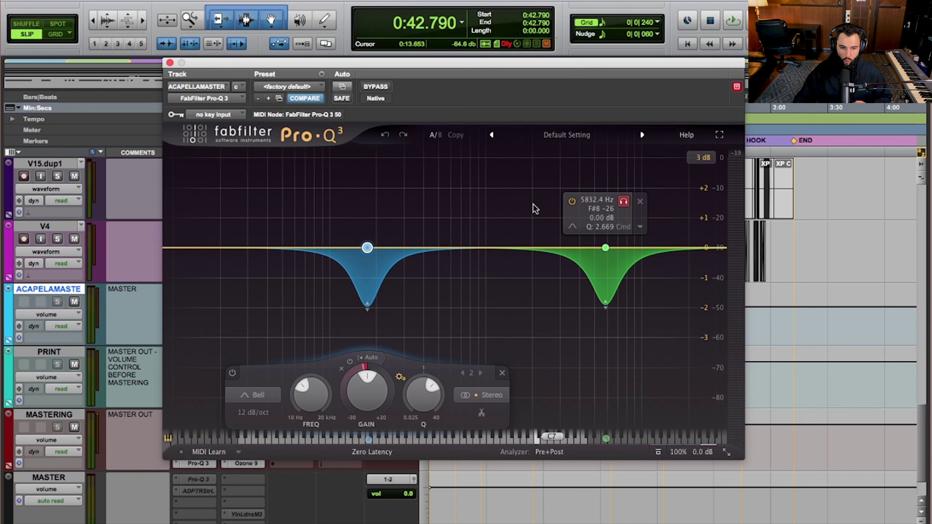
Compare the hook with ACAPELLAMASTER's Pro-Q 3 bypassed and active, leaving it active, and close it after reviewing its bands
click(383, 85)
key(space)
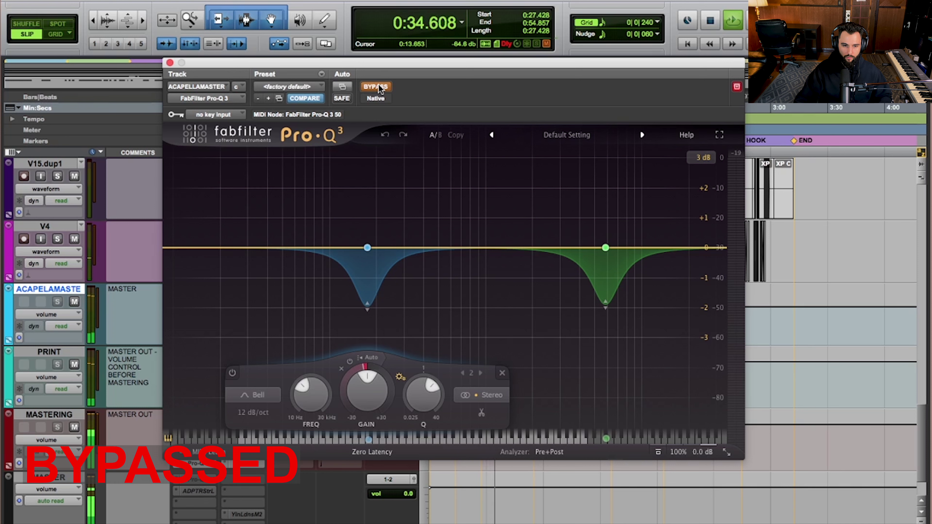
click(378, 88)
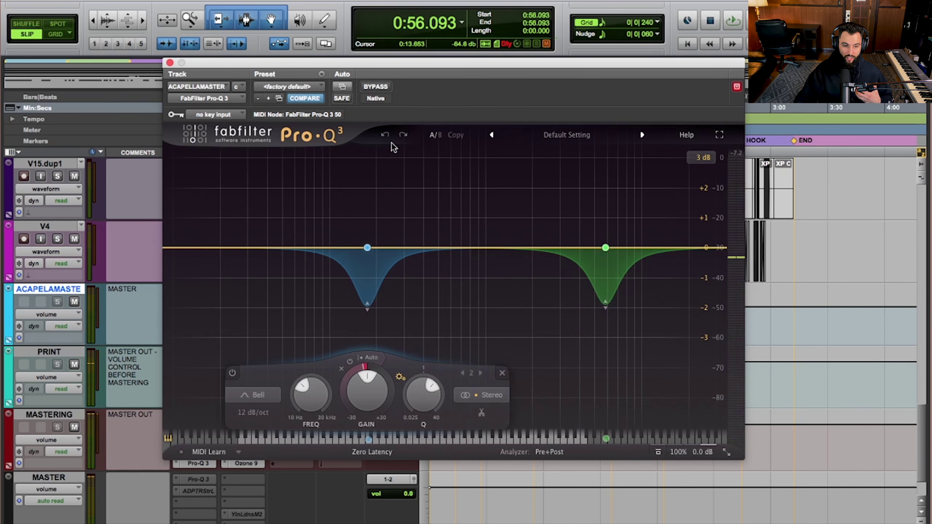
mouse_move(367, 248)
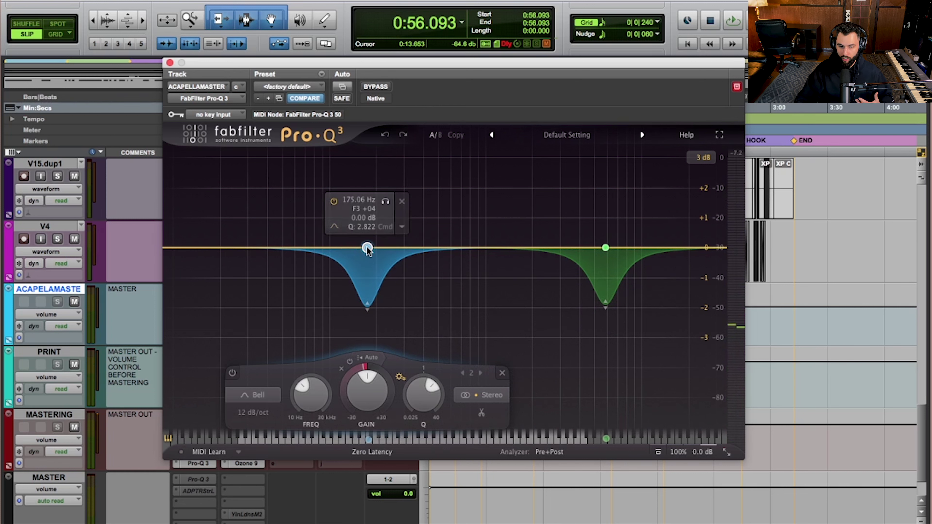
mouse_move(605, 250)
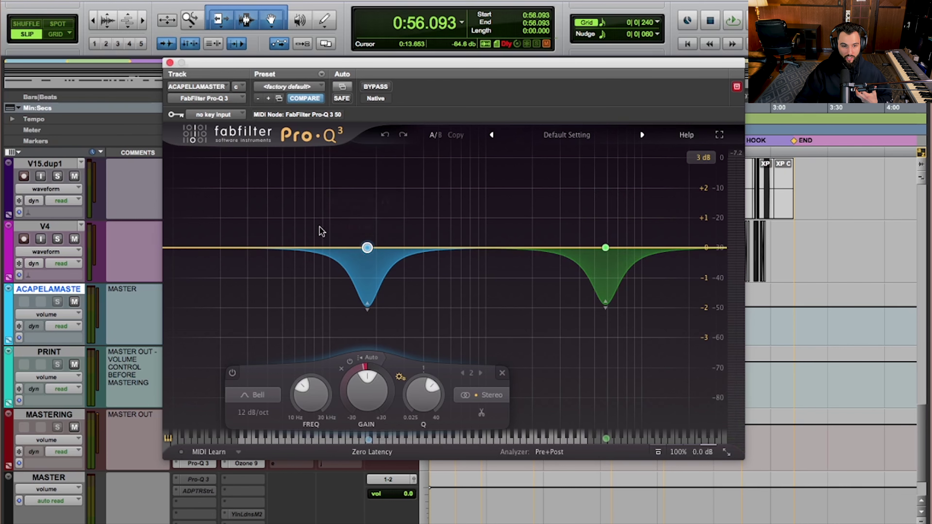
click(170, 63)
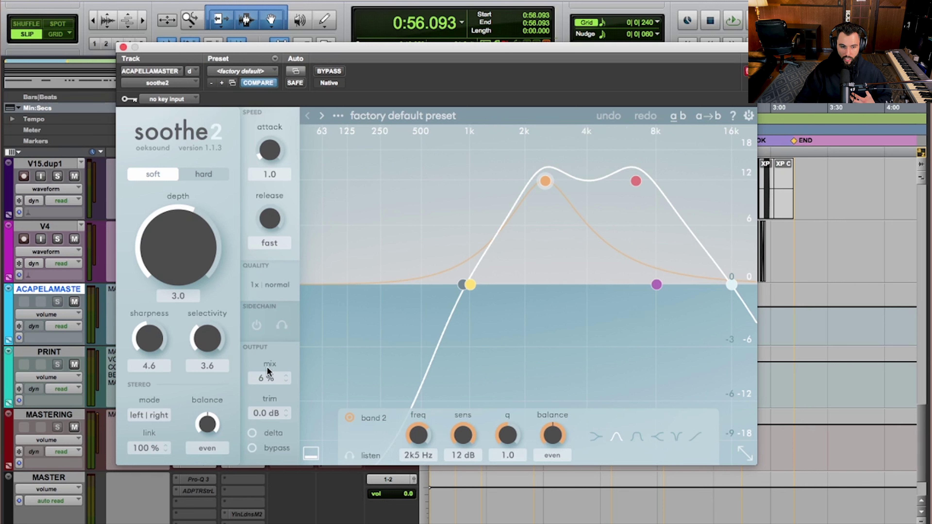
Audition only what soothe2 removes on ACAPELLAMASTER using delta, inspect band 1 and the high cut, and turn delta back off
mouse_move(262, 377)
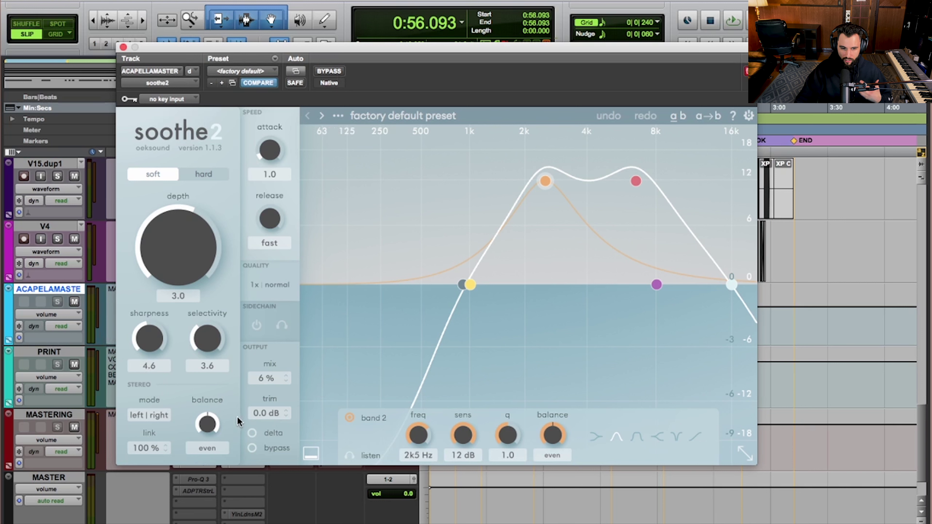
click(252, 434)
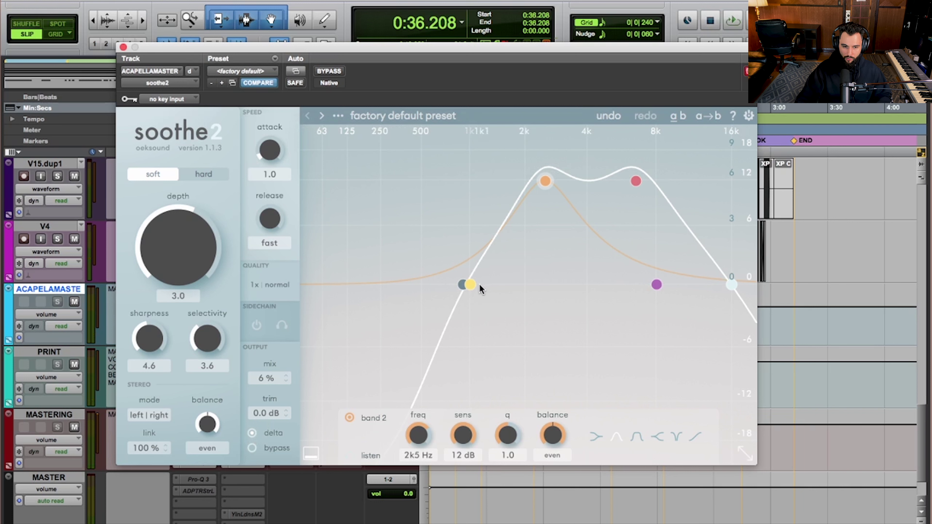
click(471, 286)
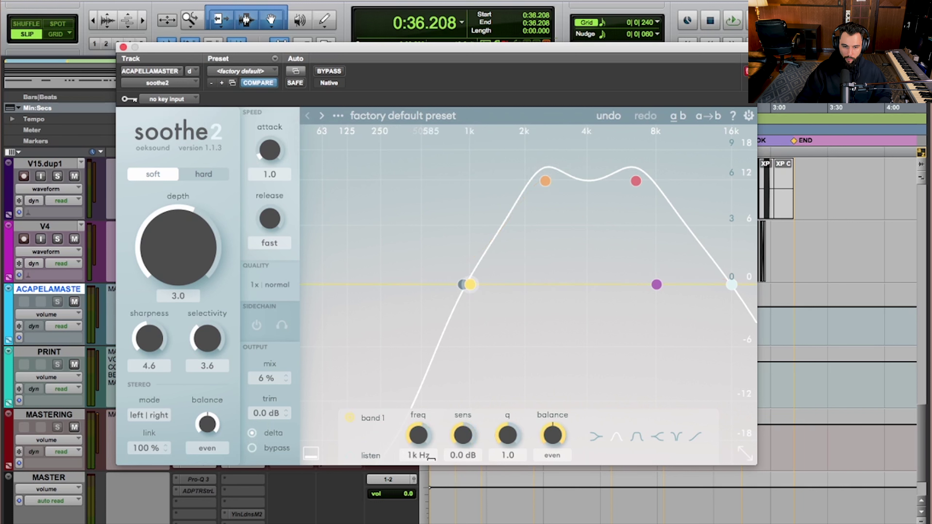
click(731, 287)
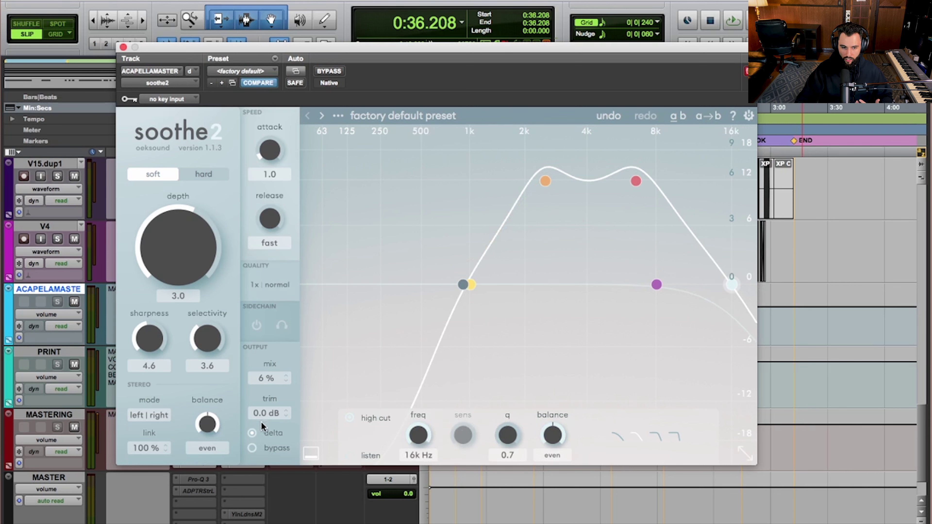
click(252, 434)
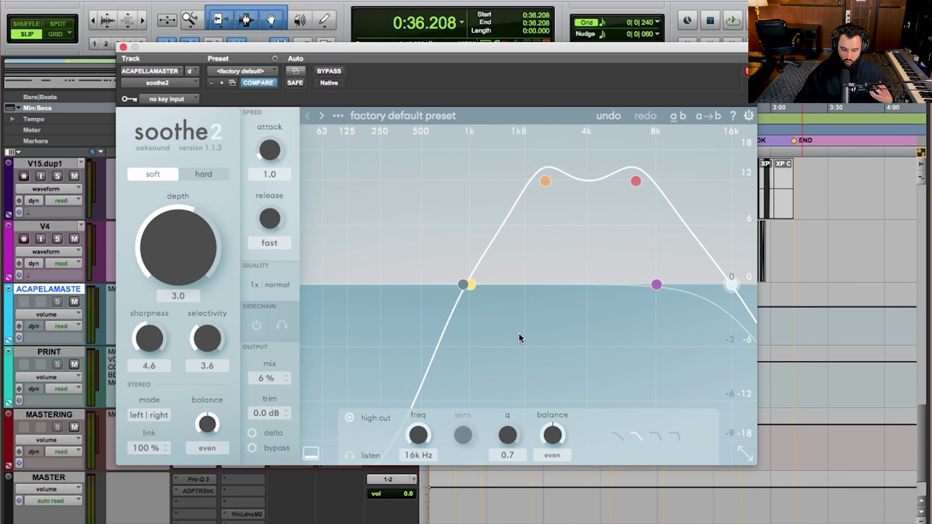
Play the hook and compare it with ACAPELLAMASTER's soothe2 bypassed and active
key(space)
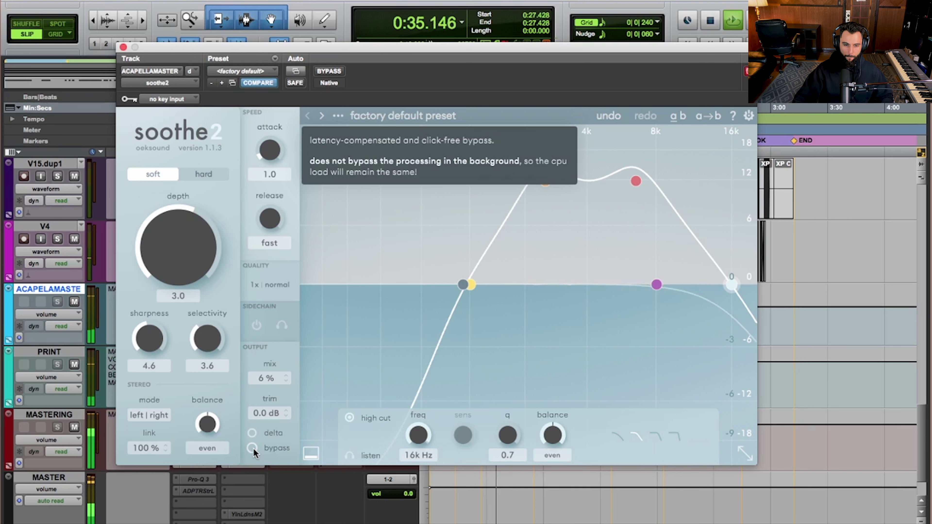
click(253, 449)
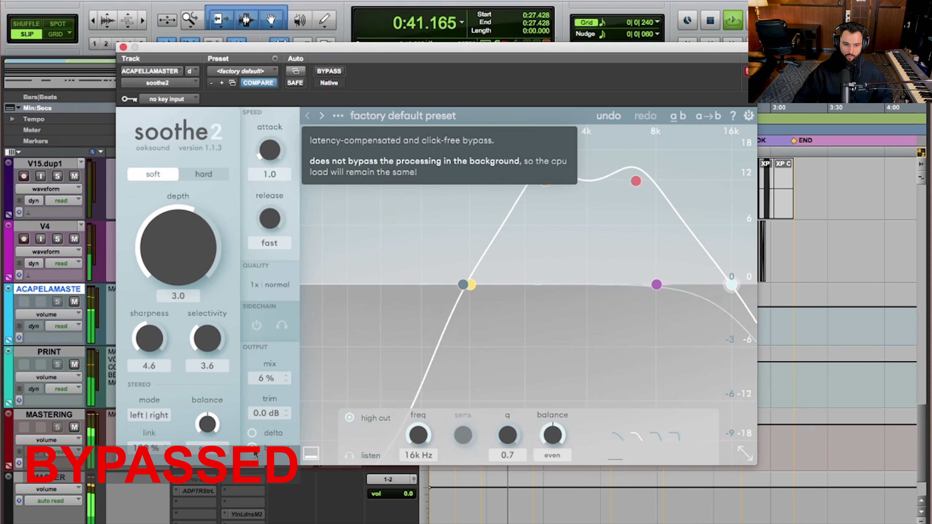
click(253, 450)
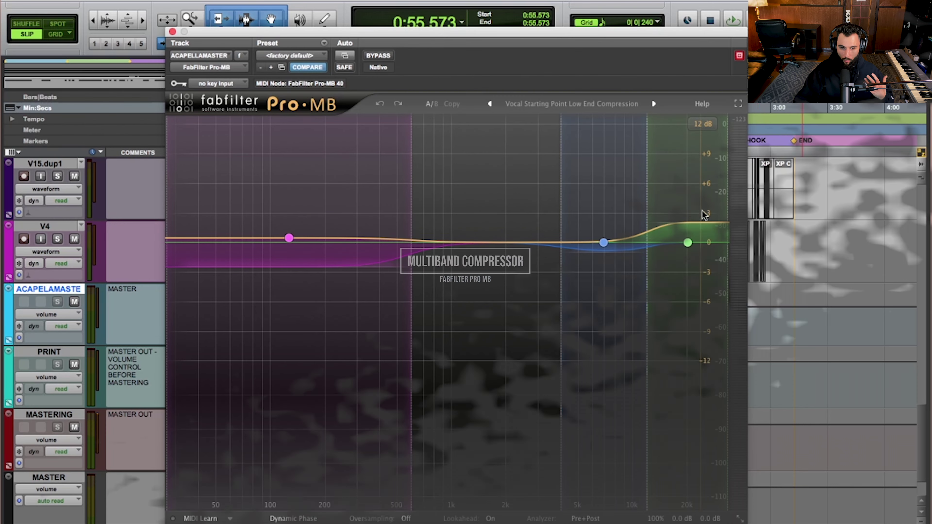
Examine the three bands and the crossover frequencies in ACAPELLAMASTER's Pro-MB
mouse_move(688, 244)
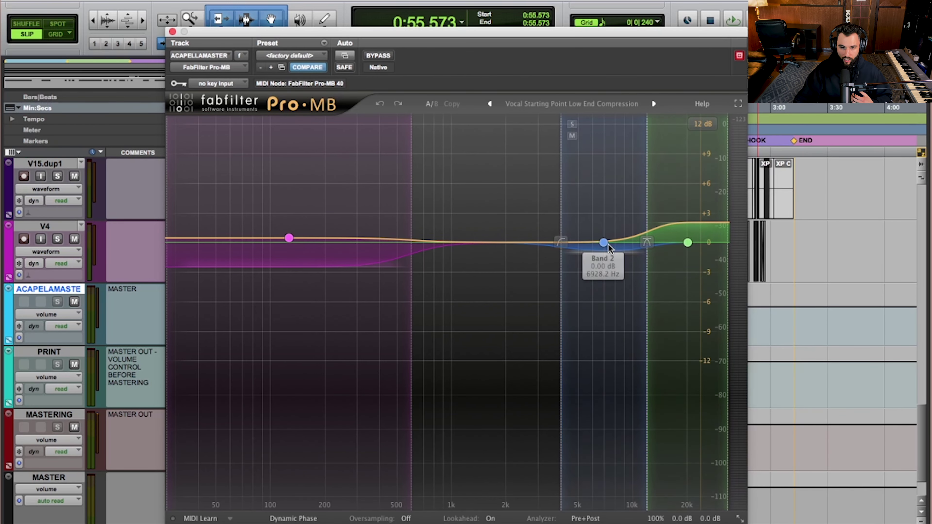
mouse_move(271, 245)
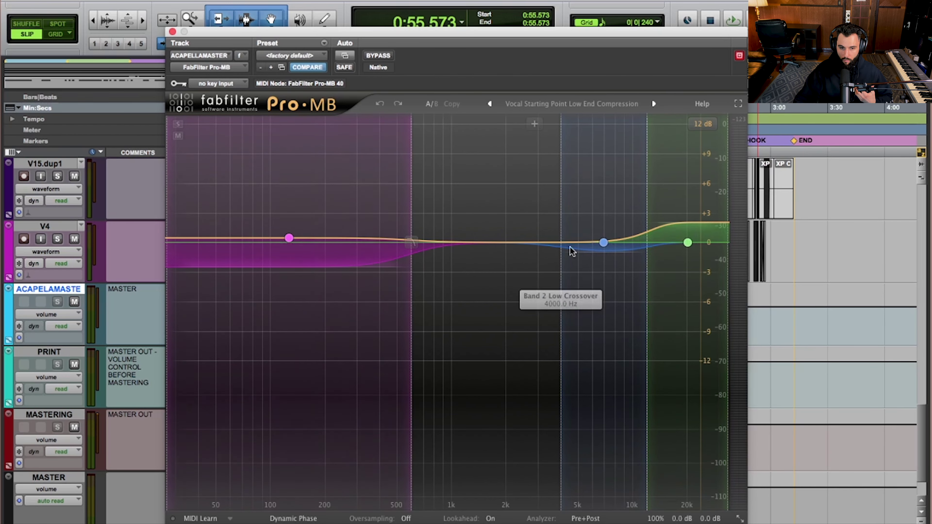
mouse_move(411, 288)
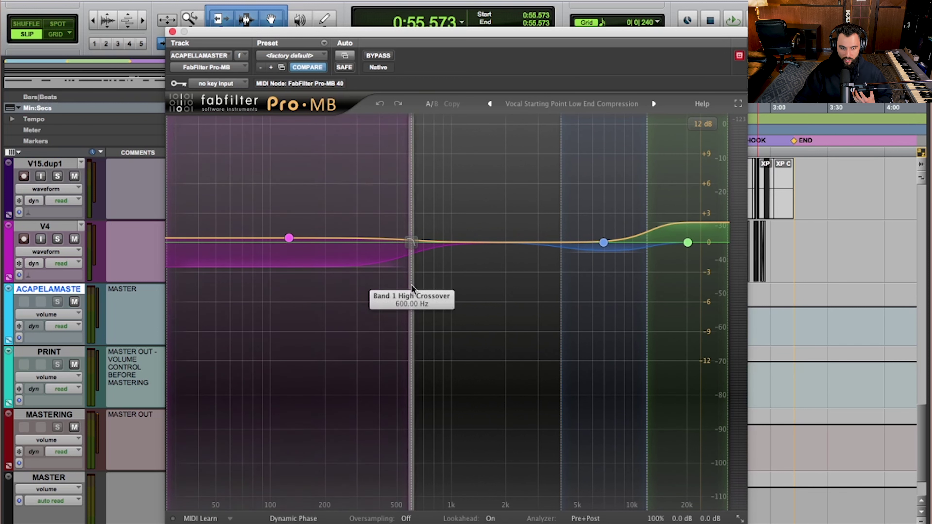
mouse_move(167, 304)
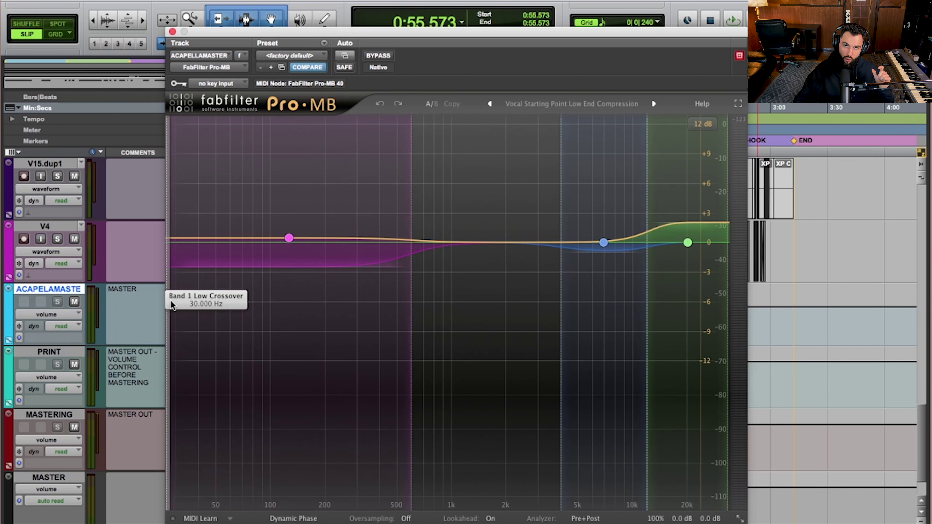
Solo Pro-MB's low band with its controls open, listen to it during hook playback, and stop
click(288, 237)
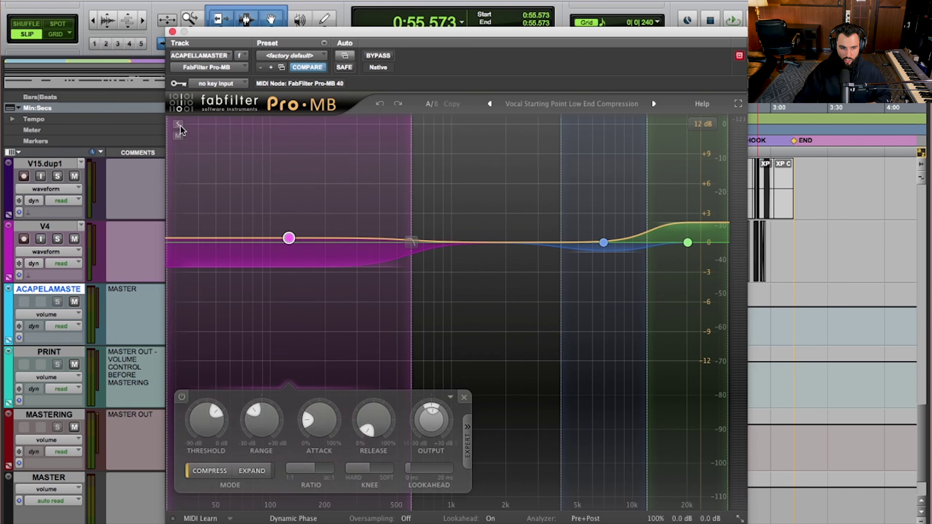
click(178, 124)
key(space)
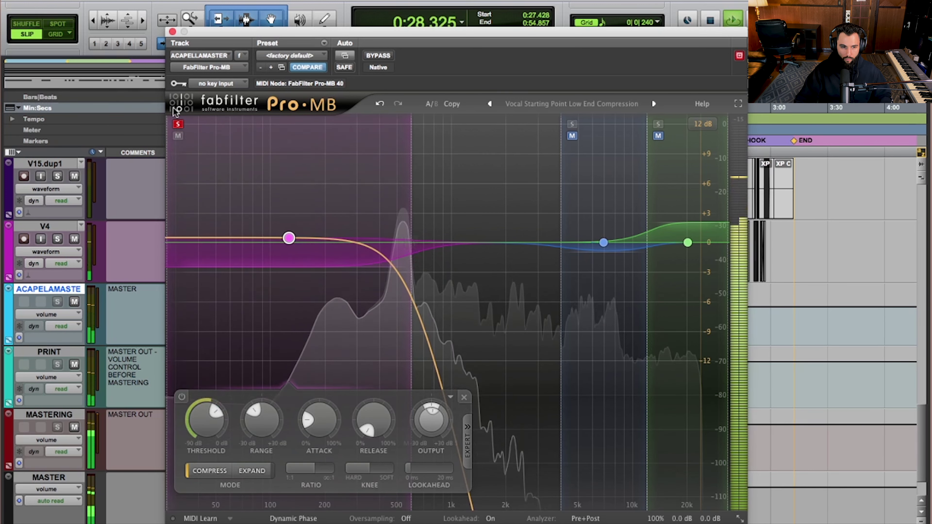
mouse_move(179, 124)
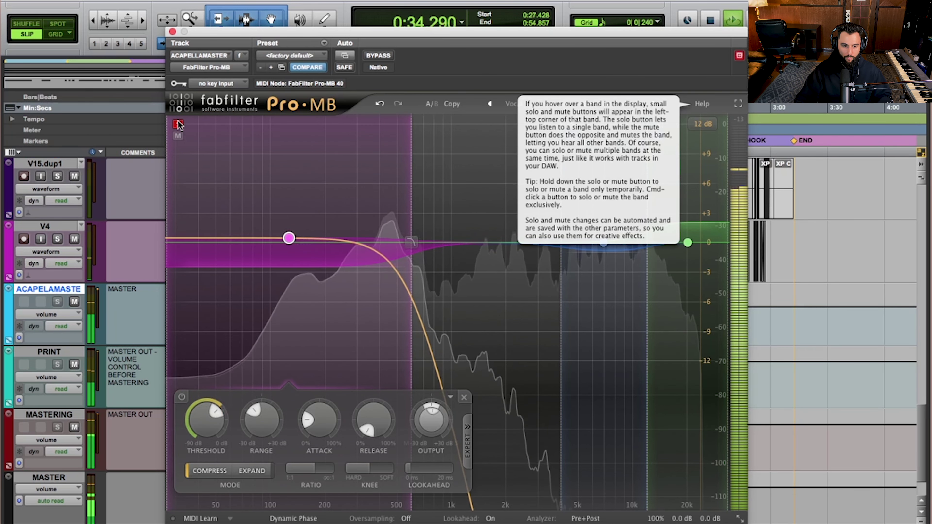
key(space)
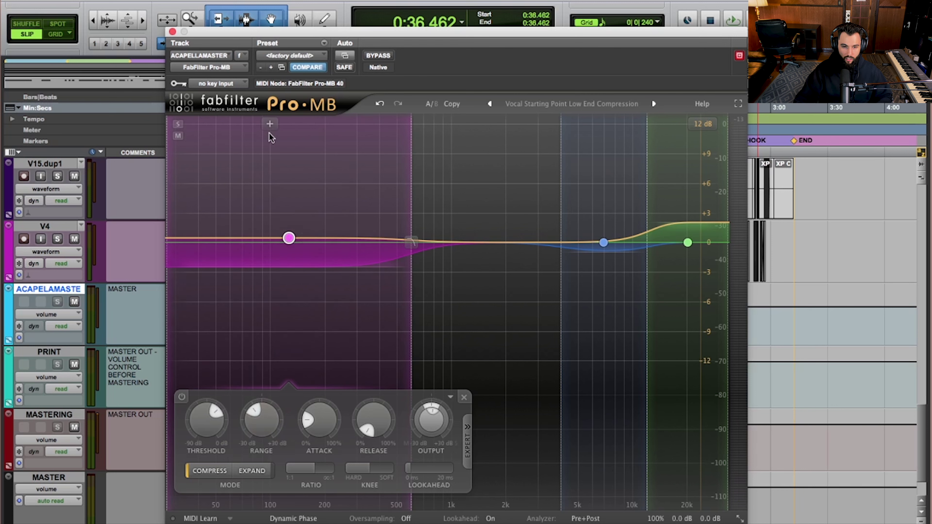
Set Pro-MB's display range to 3 dB, open band 2's controls, and briefly solo that band to examine its crossovers
click(718, 120)
click(701, 142)
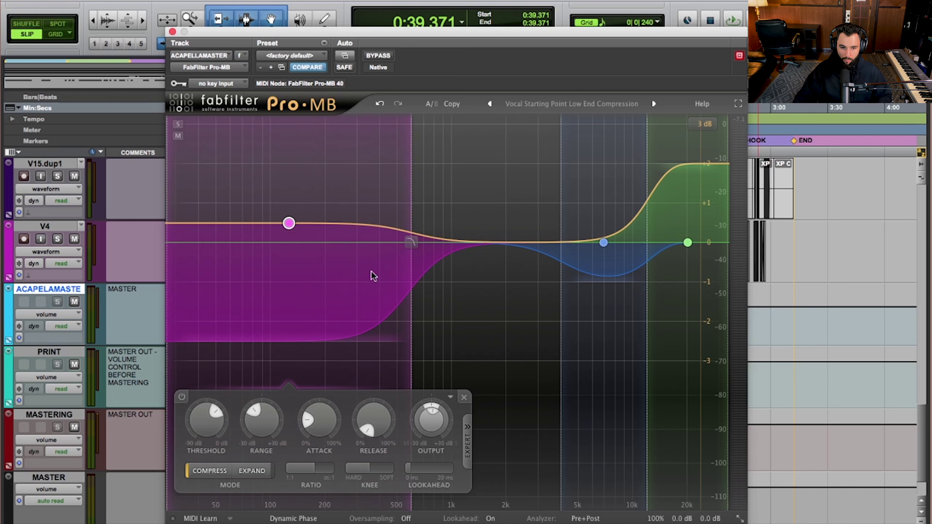
click(603, 242)
click(571, 124)
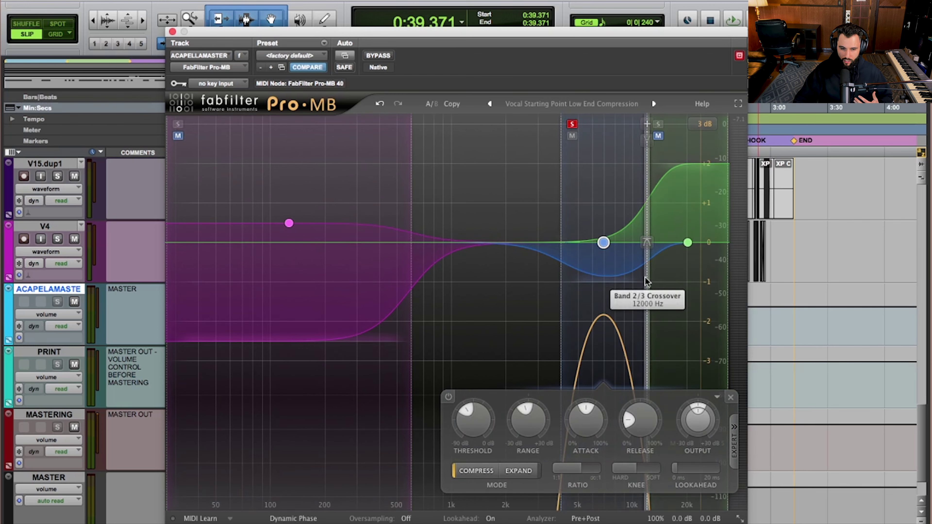
click(572, 124)
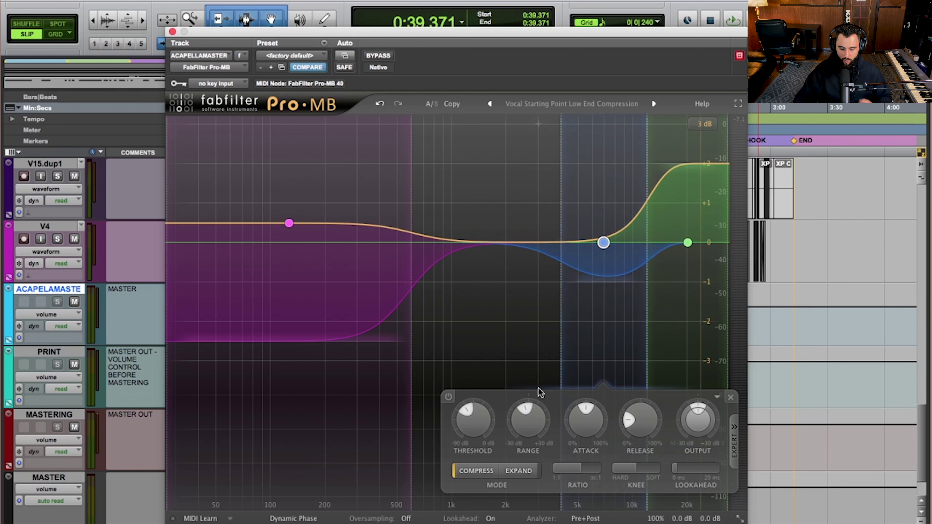
Play the hook with Pro-MB's band 2 soloed, compare it with the full signal, and stop playback
key(space)
click(572, 124)
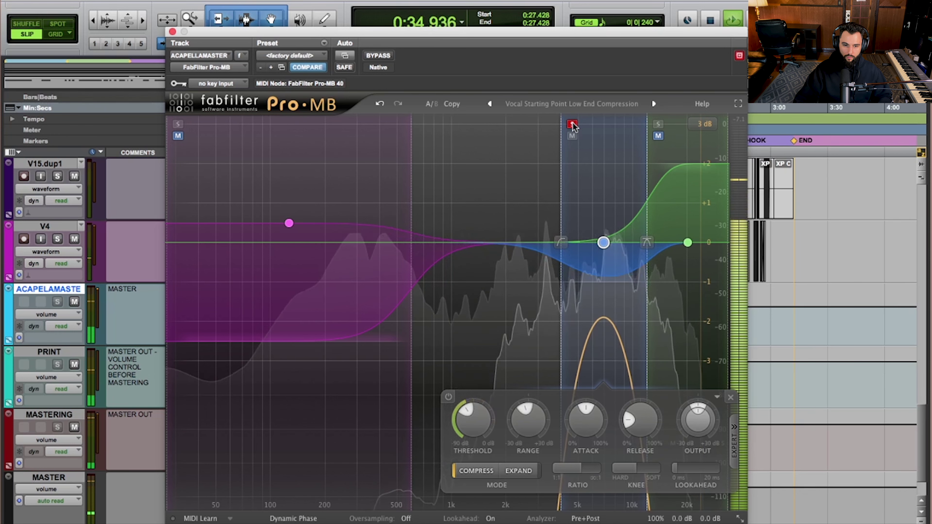
click(572, 124)
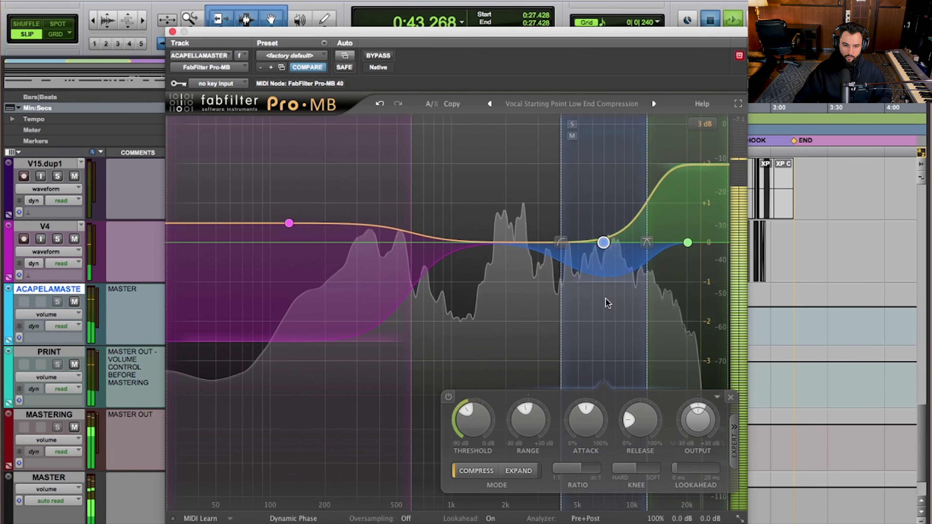
key(space)
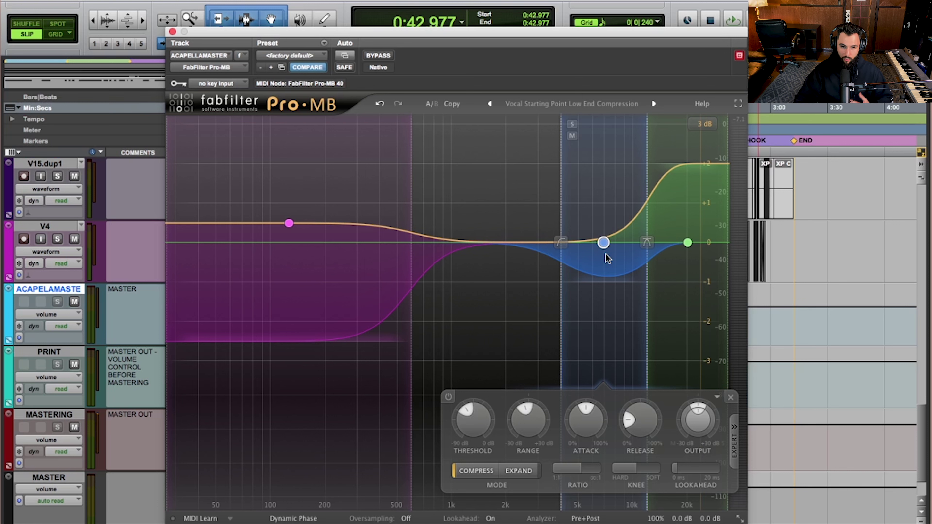
Open the controls of Pro-MB's high band and examine its crossover, output level and boost
mouse_move(637, 283)
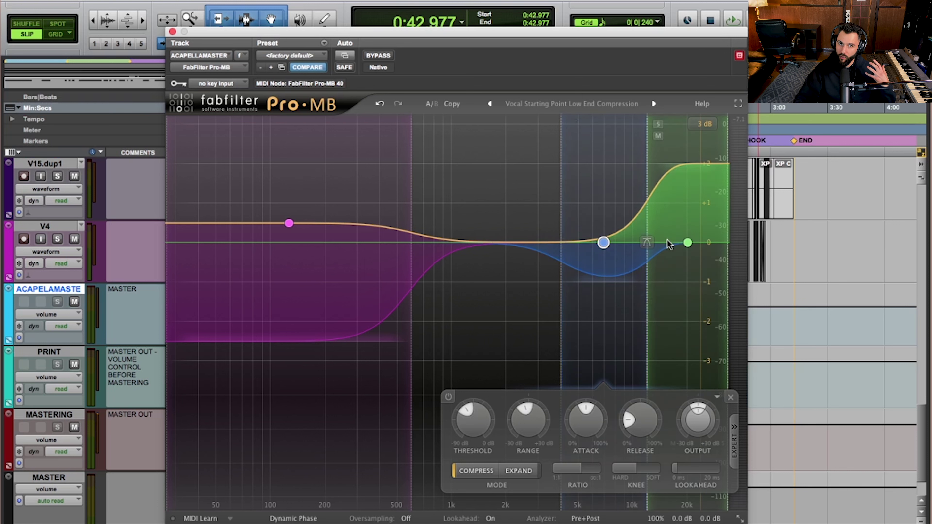
click(688, 244)
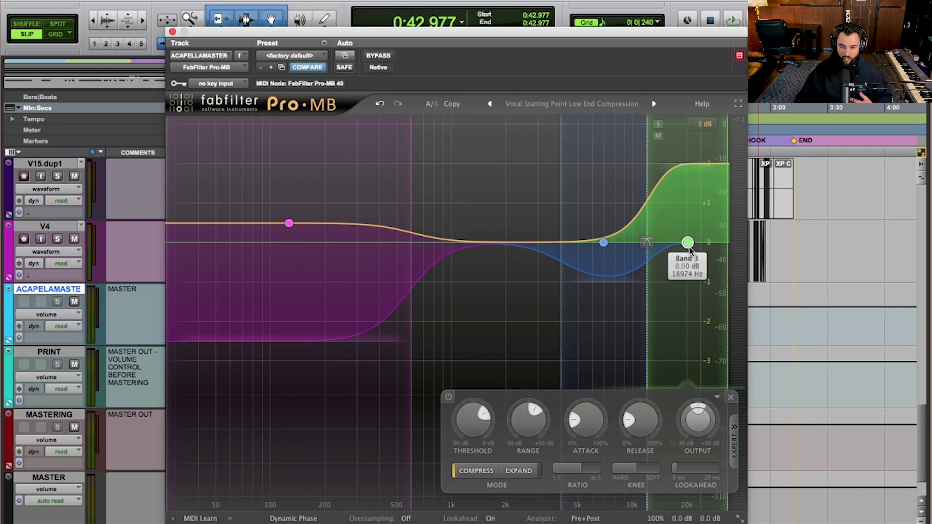
mouse_move(649, 284)
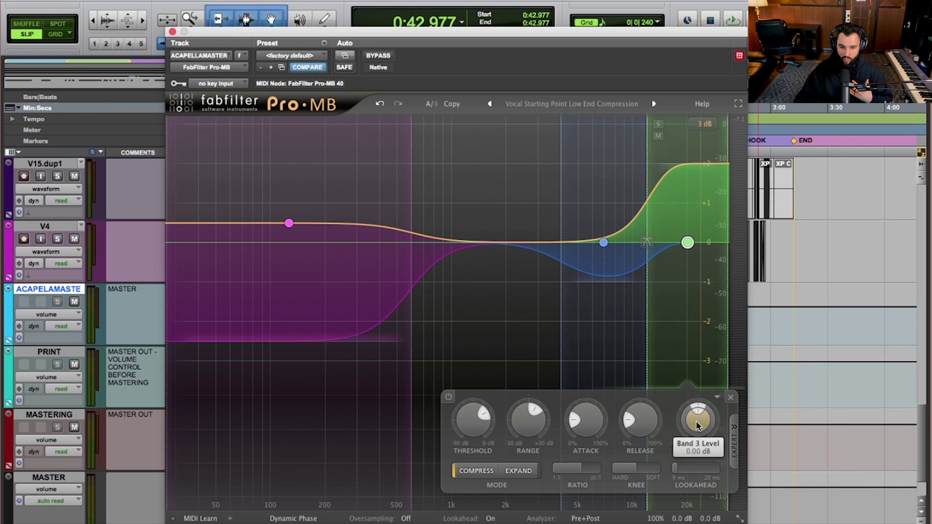
mouse_move(690, 212)
mouse_move(686, 242)
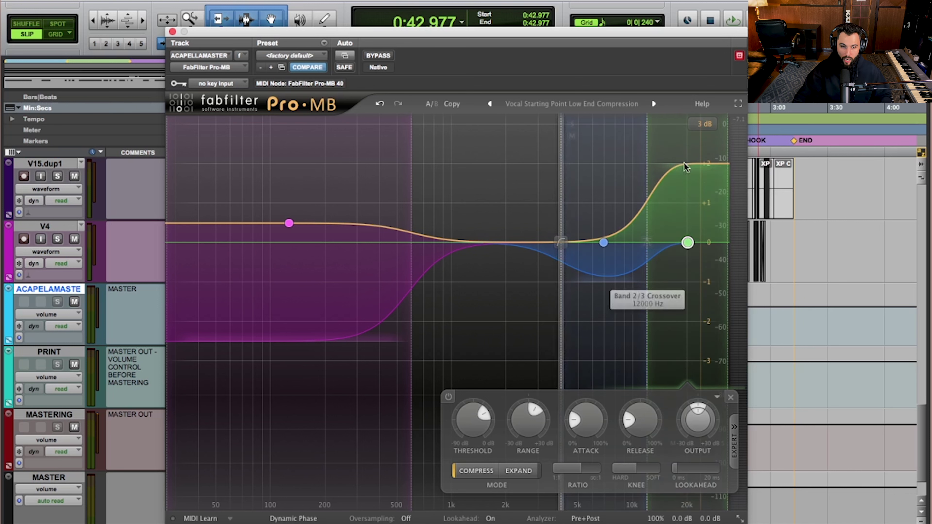
Solo Pro-MB's high band, play the hook from its marker, and turn the solo off after stopping playback
click(657, 124)
key(period)
key(1)
key(period)
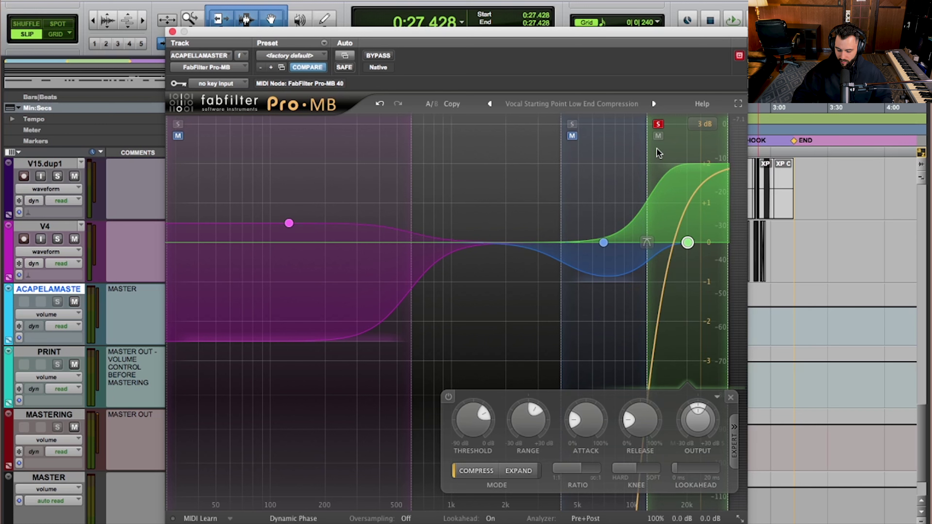
key(space)
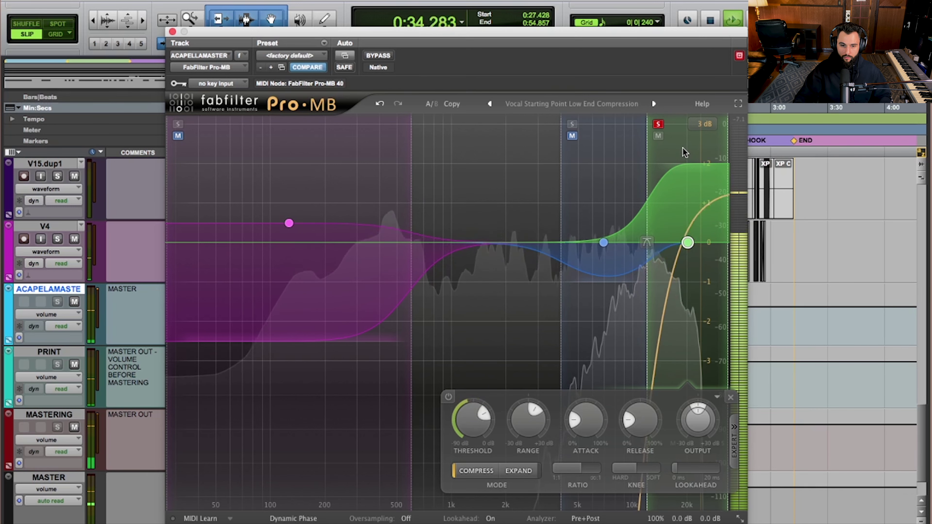
key(space)
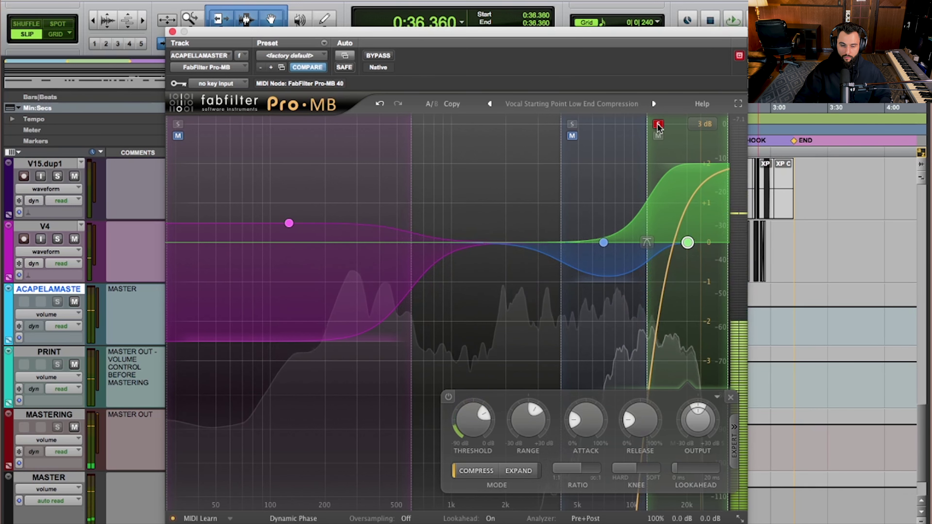
click(658, 125)
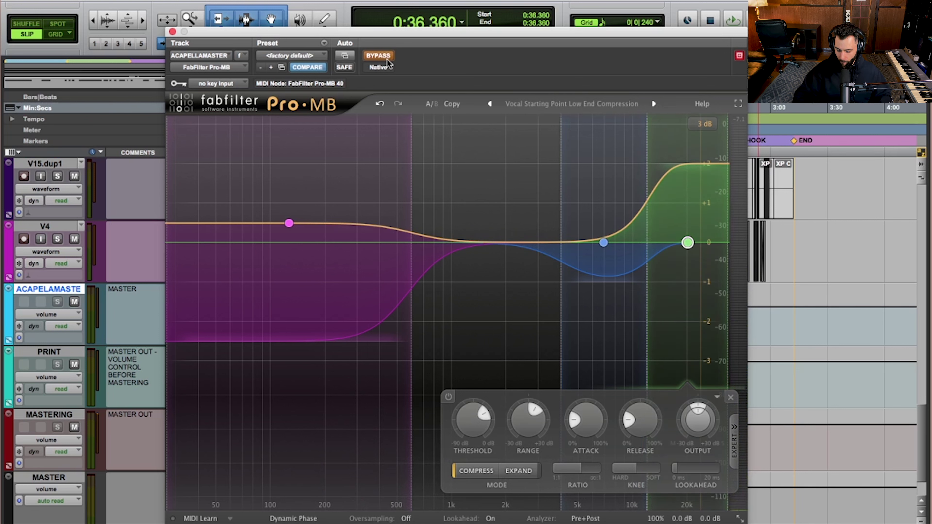
Play the hook from its start and compare it with Pro-MB alternately bypassed and active, leaving it active
key(KP_Decimal)
key(2)
key(KP_Decimal)
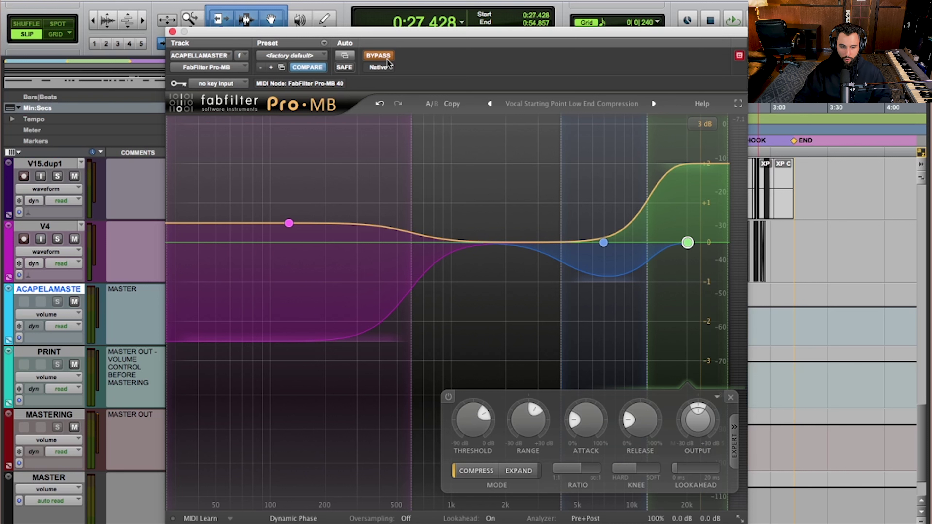
key(space)
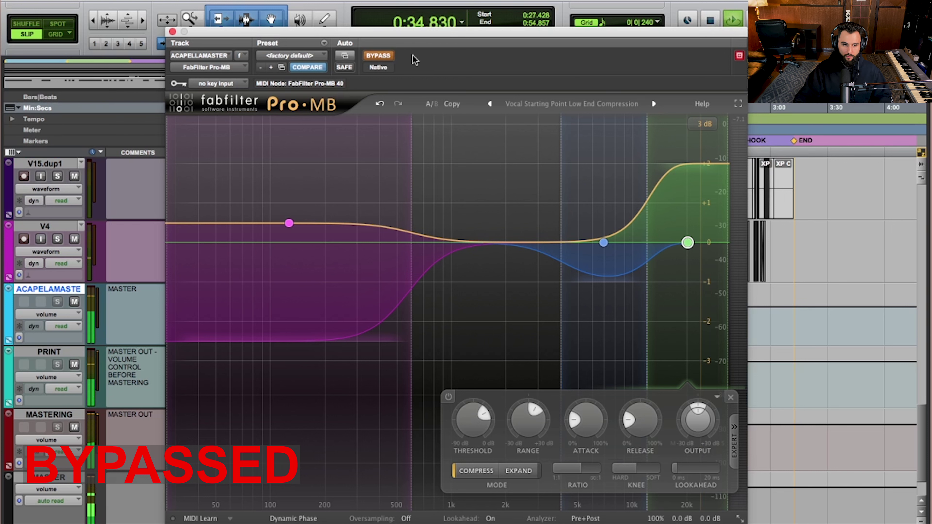
click(379, 55)
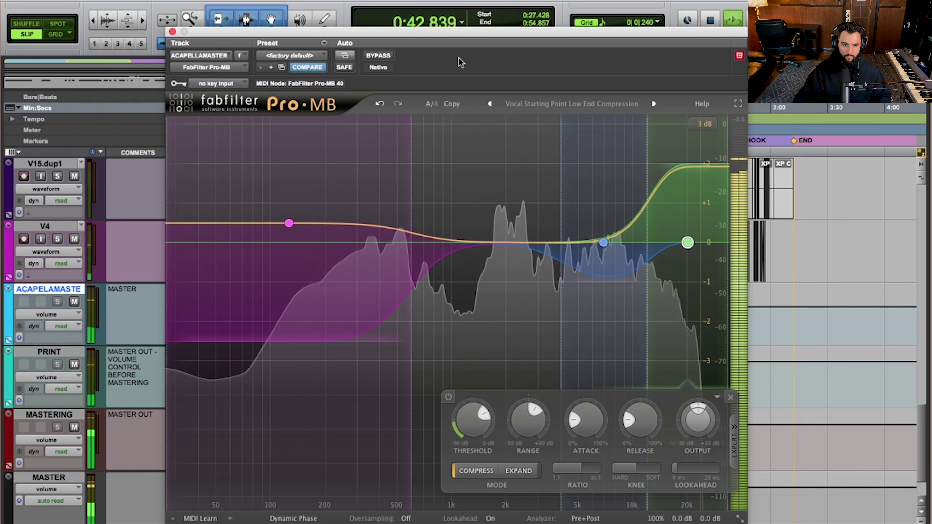
click(380, 55)
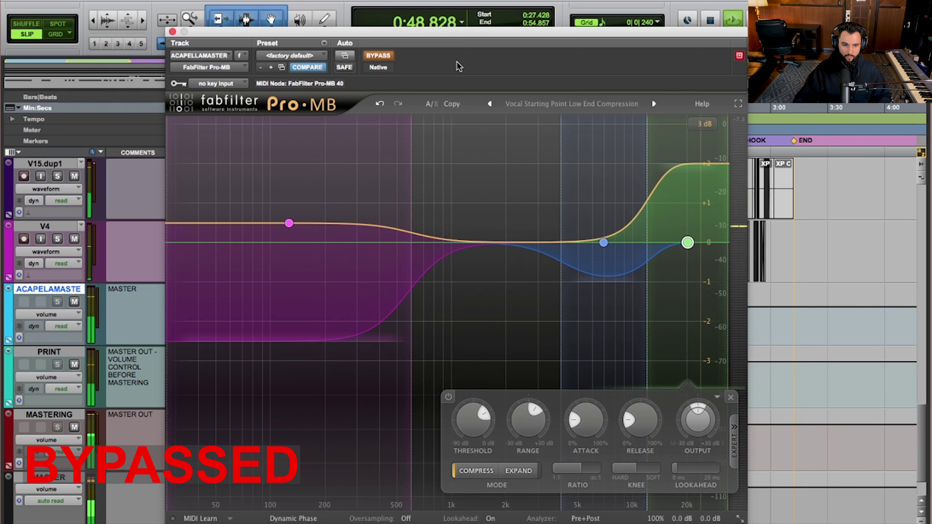
click(381, 54)
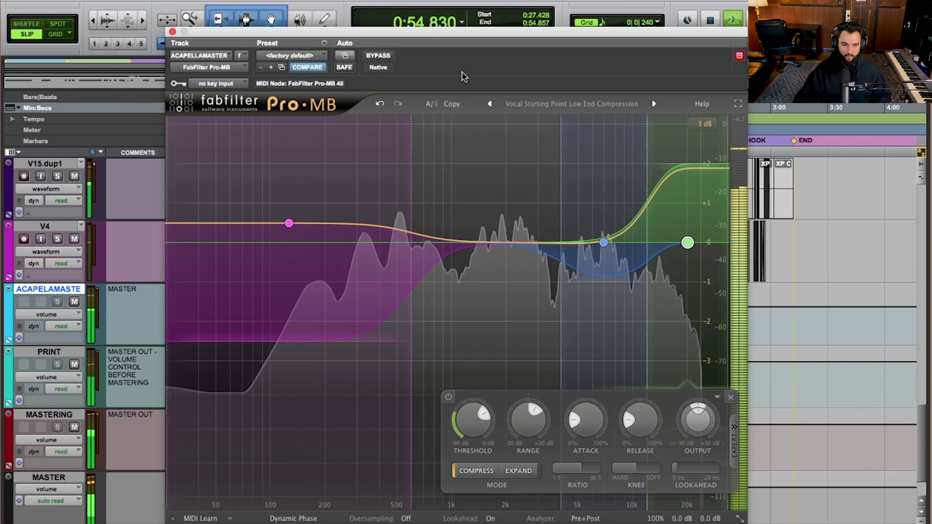
key(space)
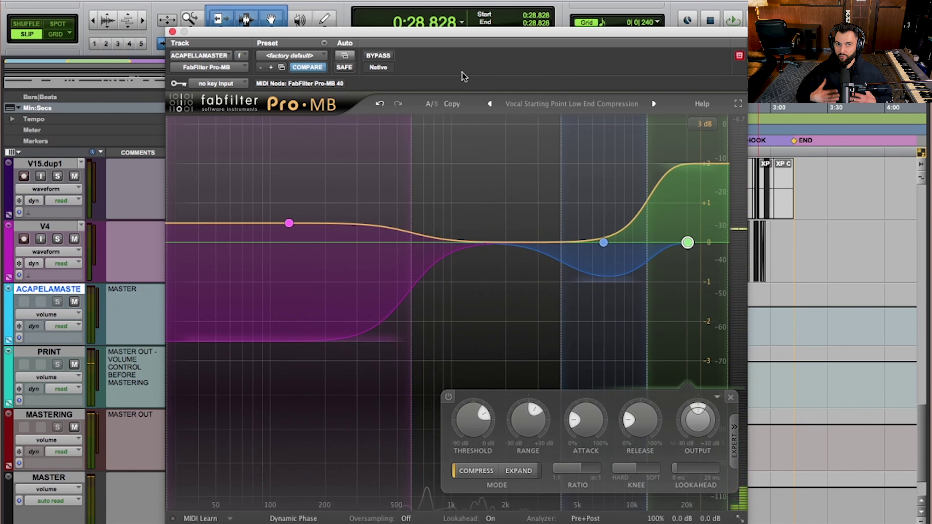